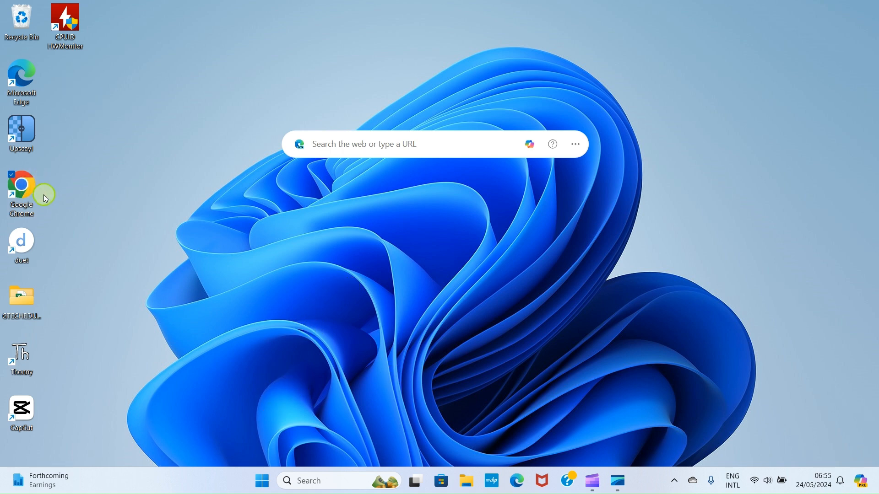
Launch Google Chrome and run a web search for capcut to find the CapCut result
double_click(26, 196)
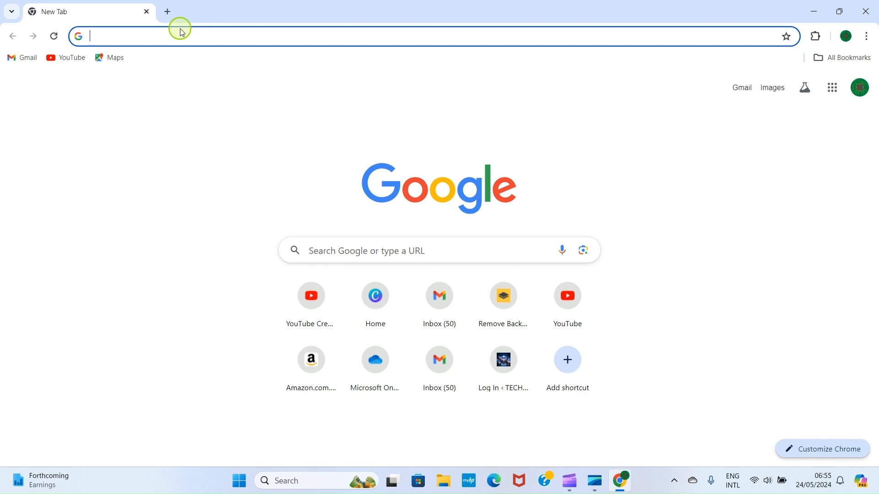
type("c")
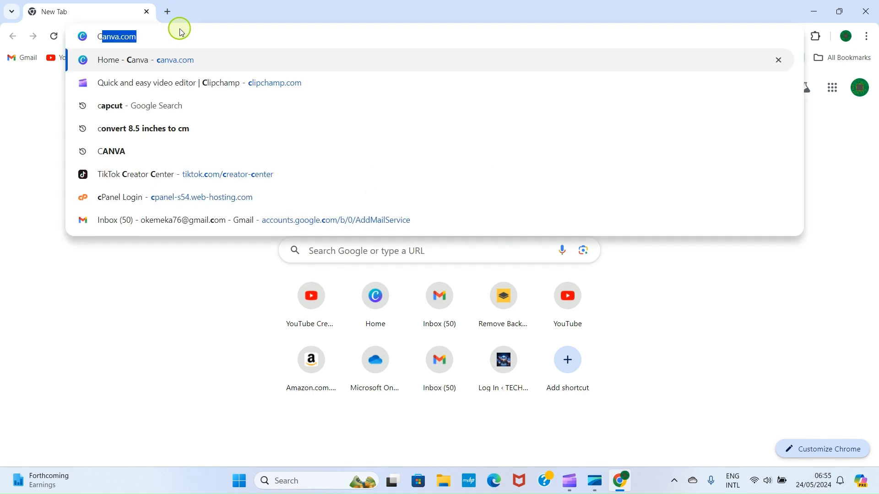
type("ap")
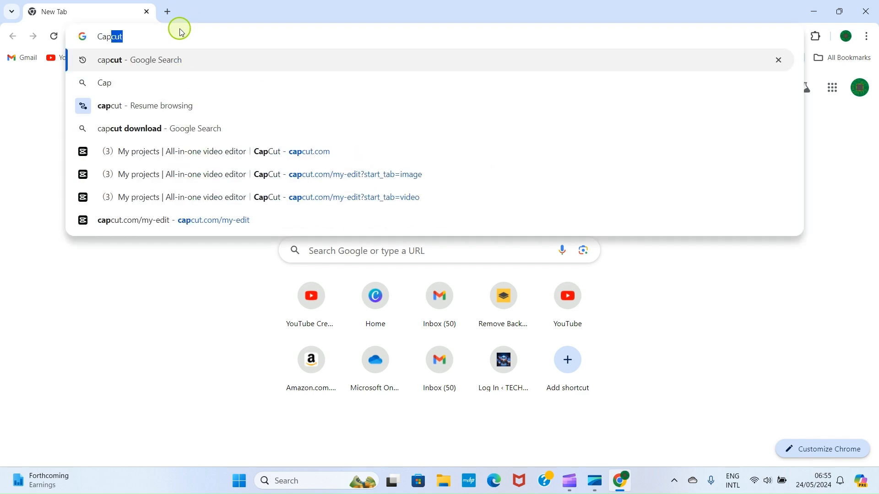
key("Return")
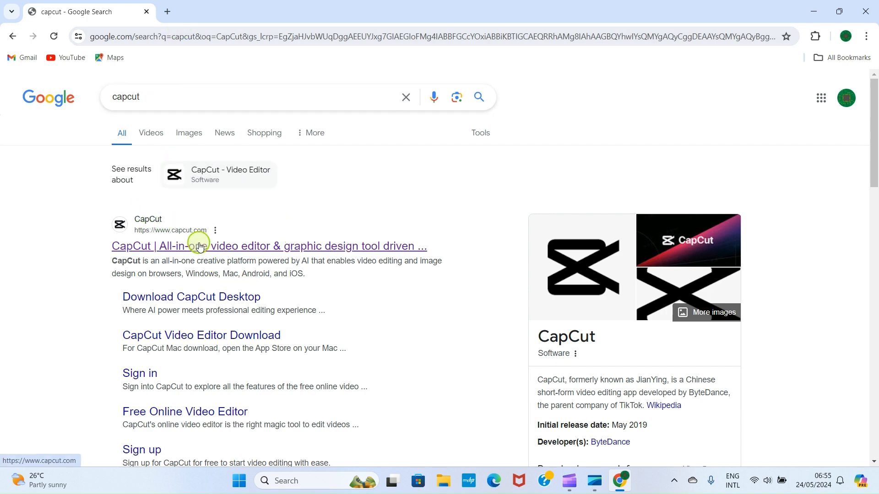
scroll(216, 252, "down", 2)
scroll(217, 252, "up", 2)
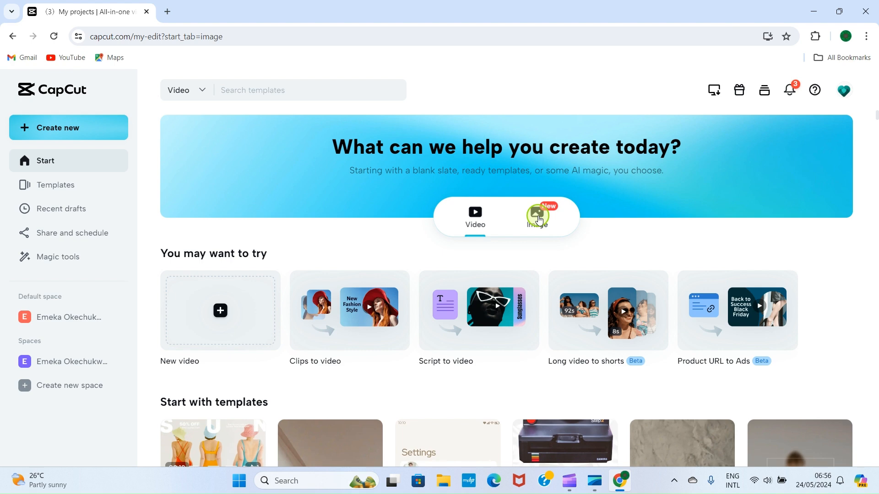
Switch the CapCut start page to Image designs and choose the New image card
left_click(538, 220)
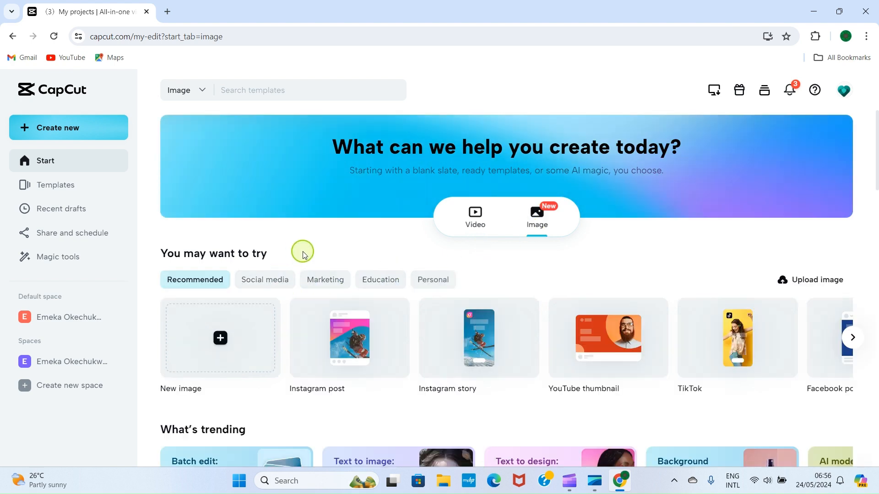
scroll(353, 265, "down", 3)
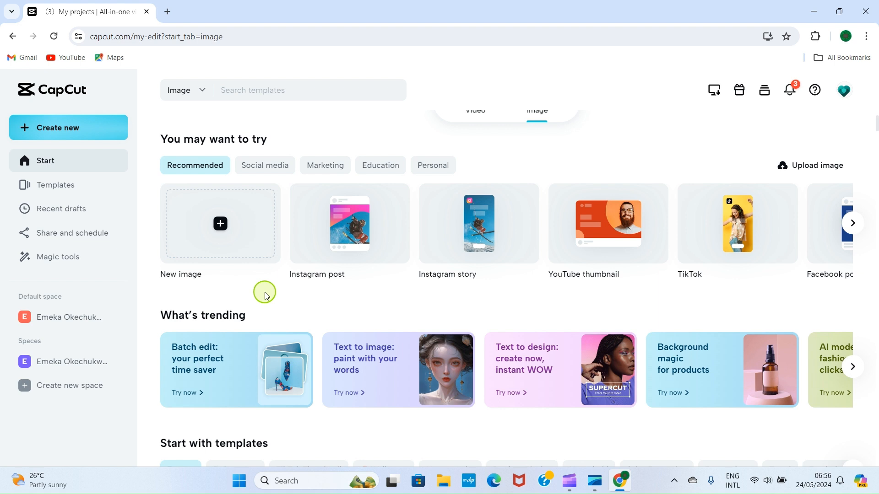
left_click(194, 236)
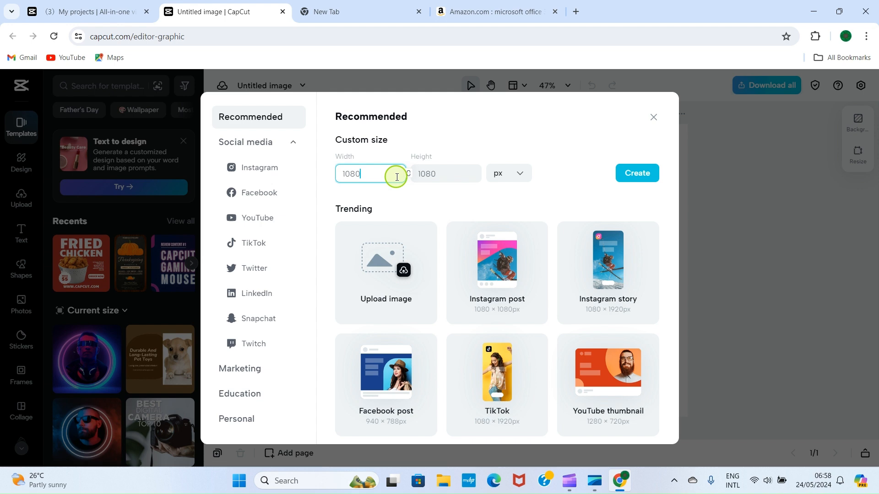
Change the custom size unit from px to cm, giving a 28.575 × 28.575 cm canvas
left_click(504, 180)
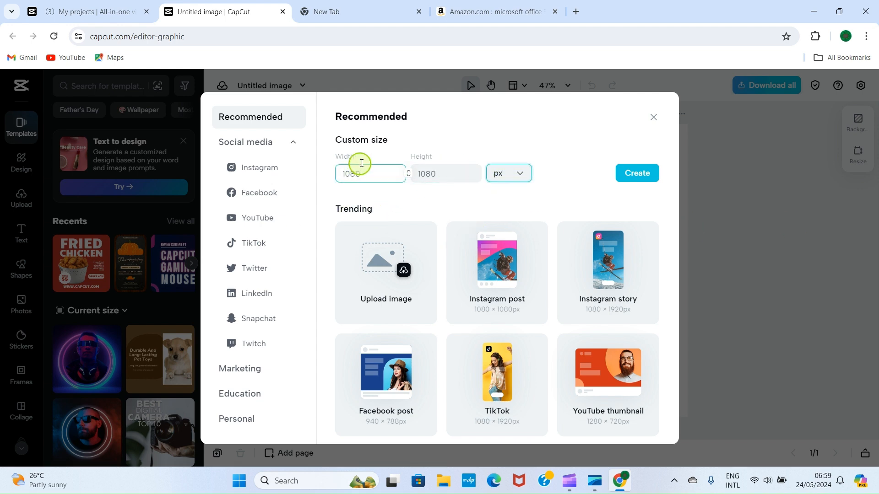
left_click(518, 173)
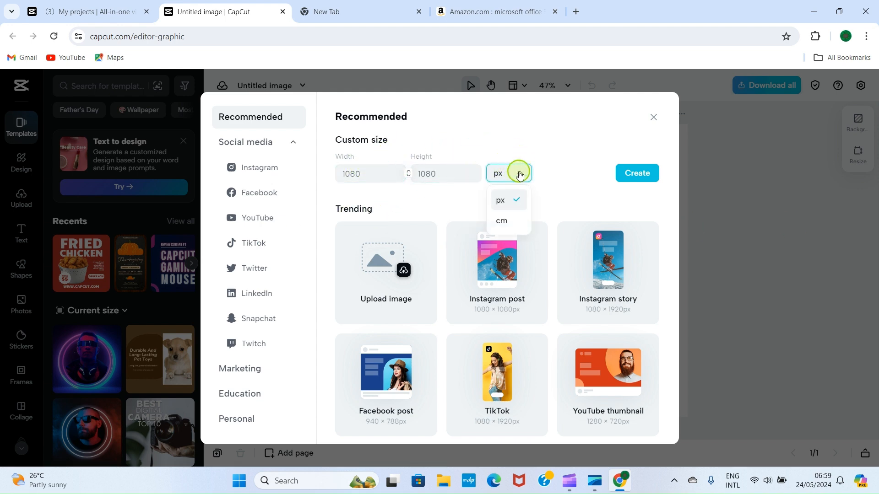
left_click(505, 224)
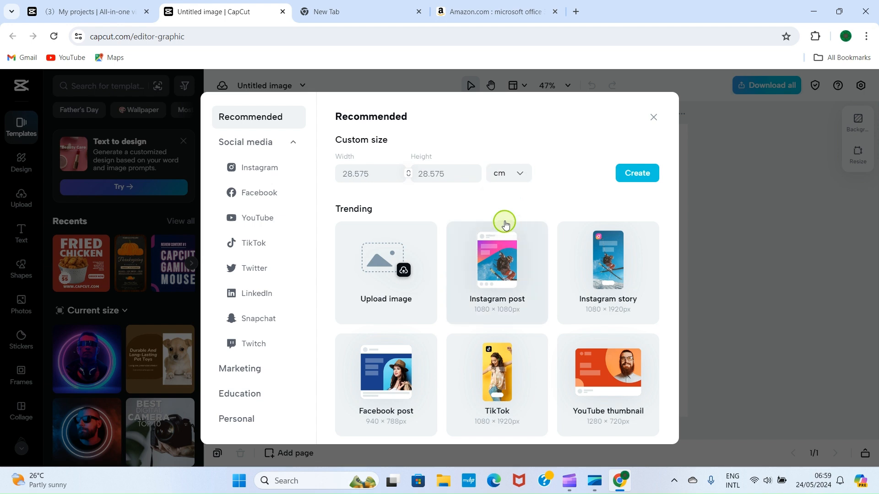
left_click(376, 173)
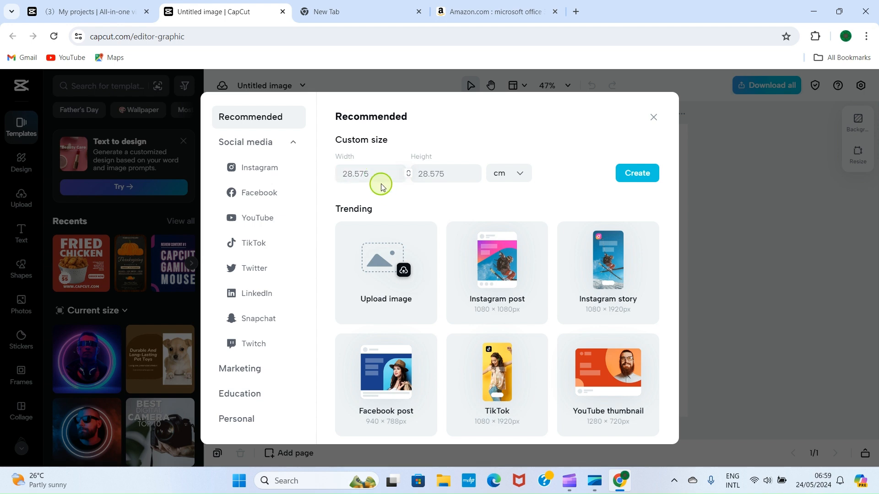
Convert 8.5 inches to cm in Google and enter 21.59 as the canvas width
left_click(321, 10)
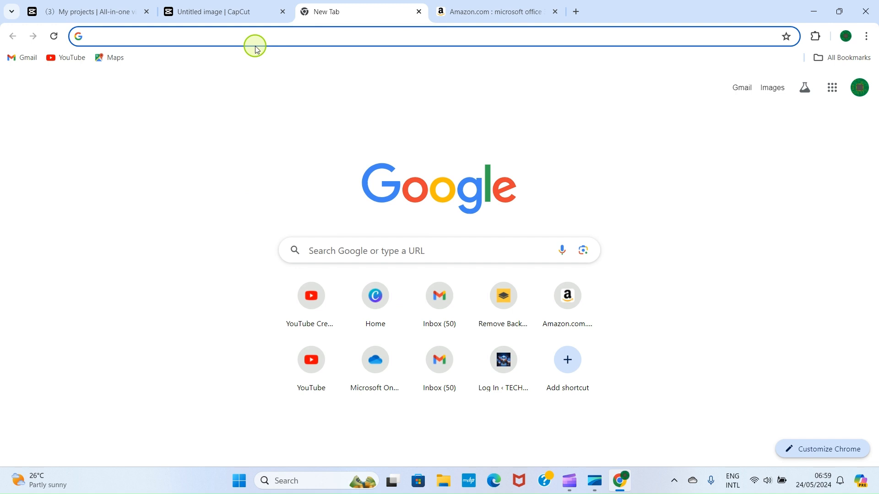
type("conver")
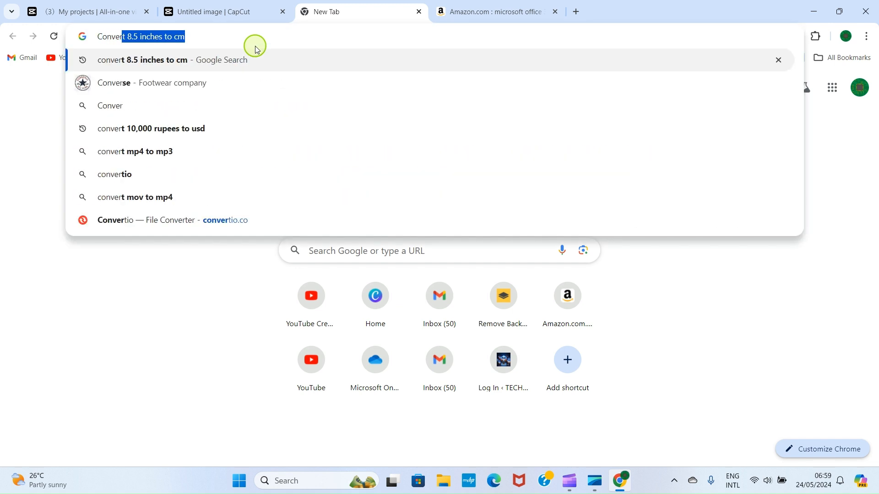
left_click(170, 60)
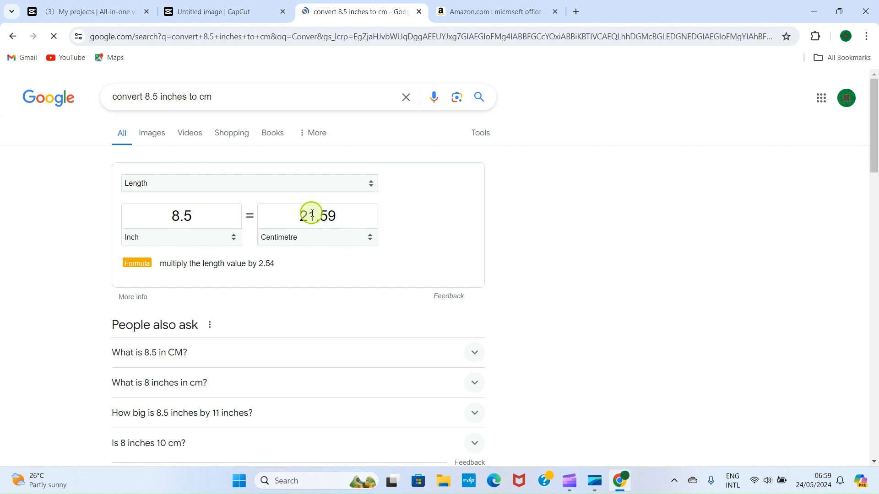
left_click(224, 10)
double_click(368, 173)
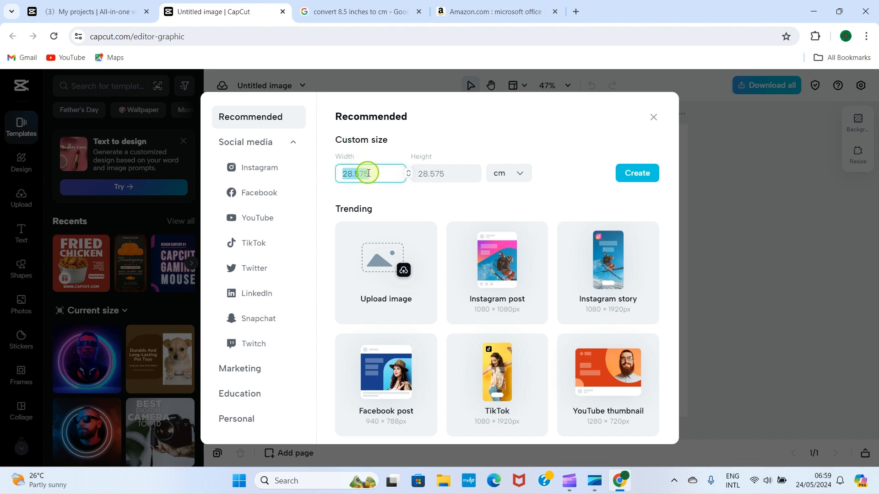
type("2")
left_click(364, 11)
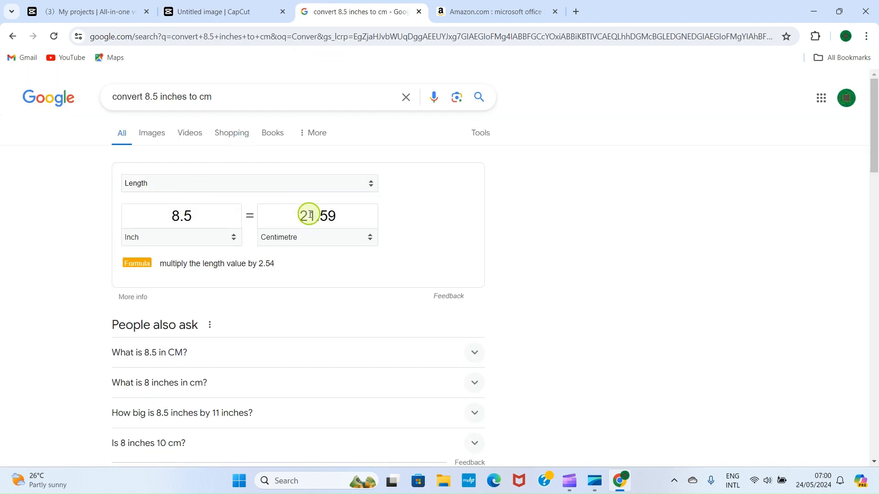
left_click(204, 5)
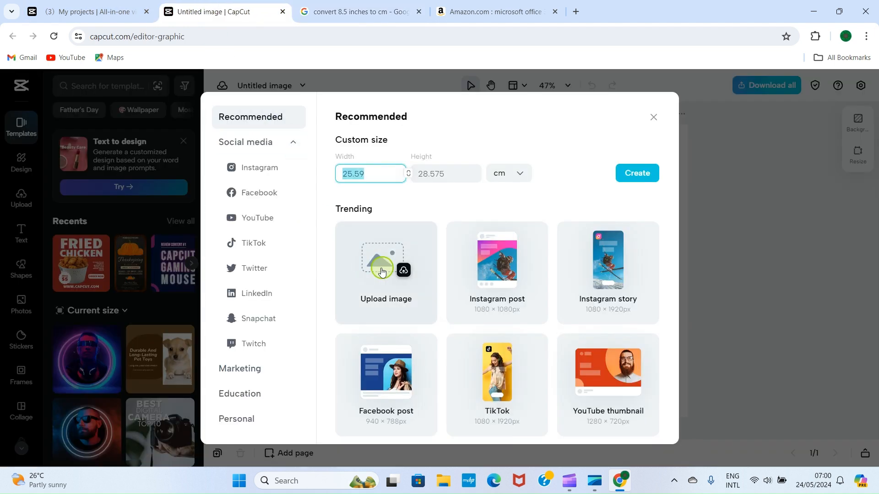
left_click(346, 168)
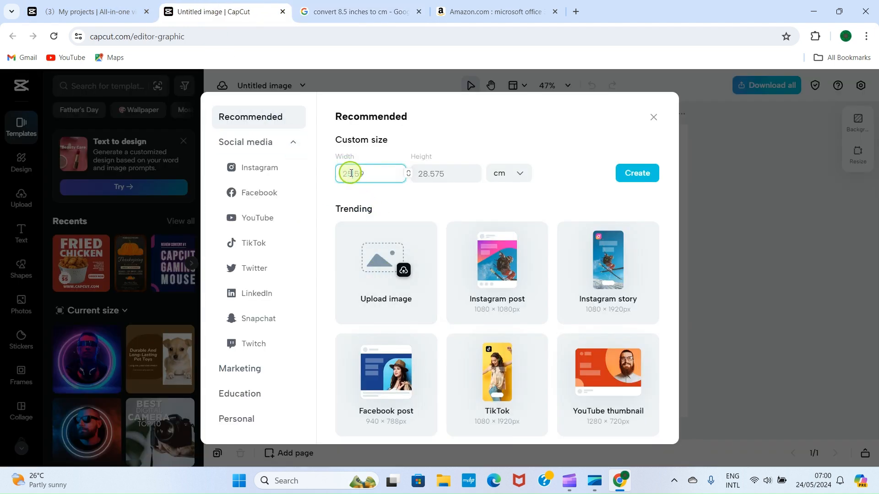
Convert 11 inches to cm, enter 27.94 as the height, and create the blank page
left_click(449, 173)
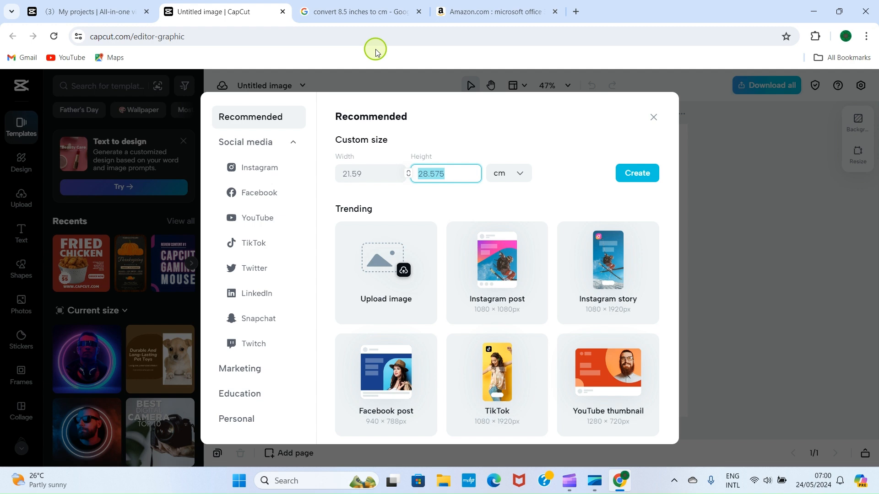
left_click(351, 5)
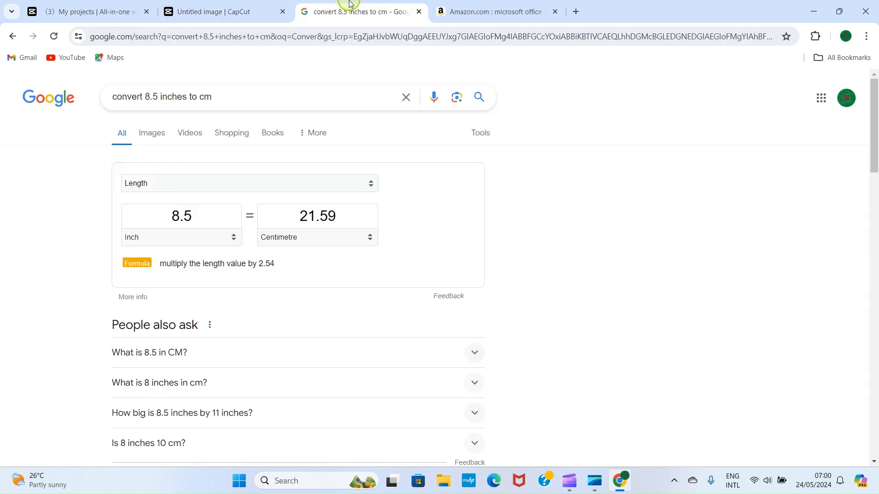
double_click(200, 220)
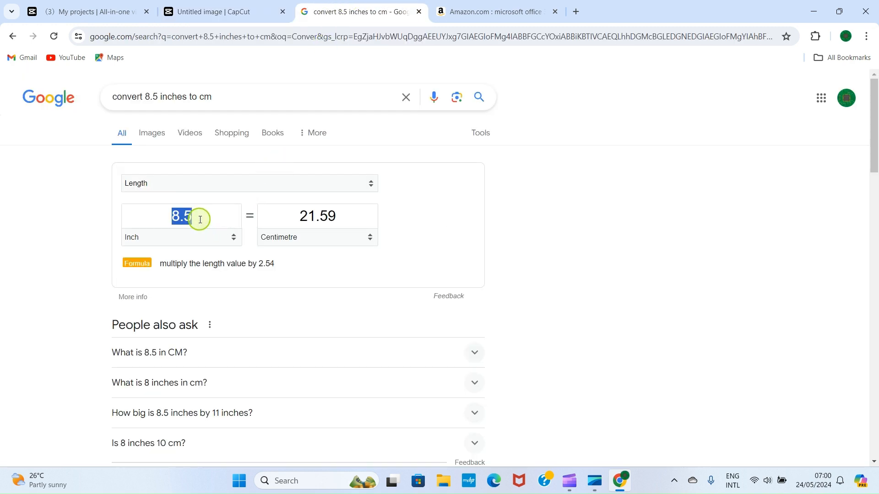
type("11")
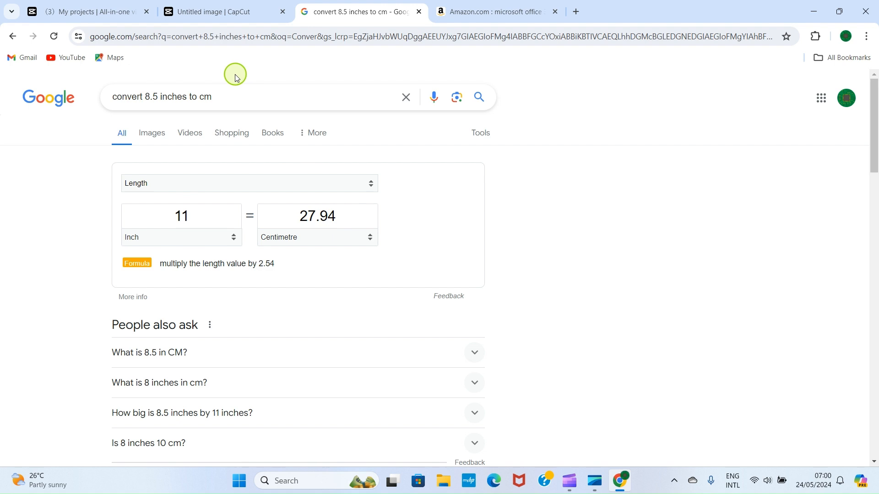
left_click(192, 8)
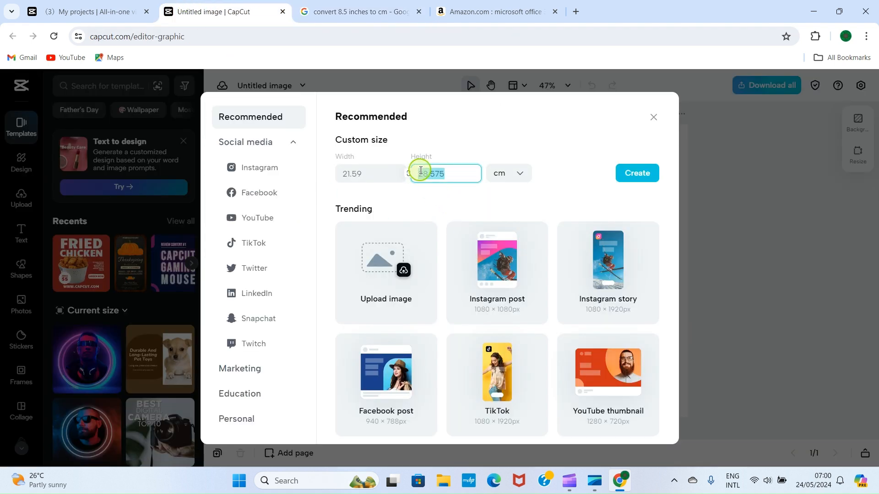
type("27.94")
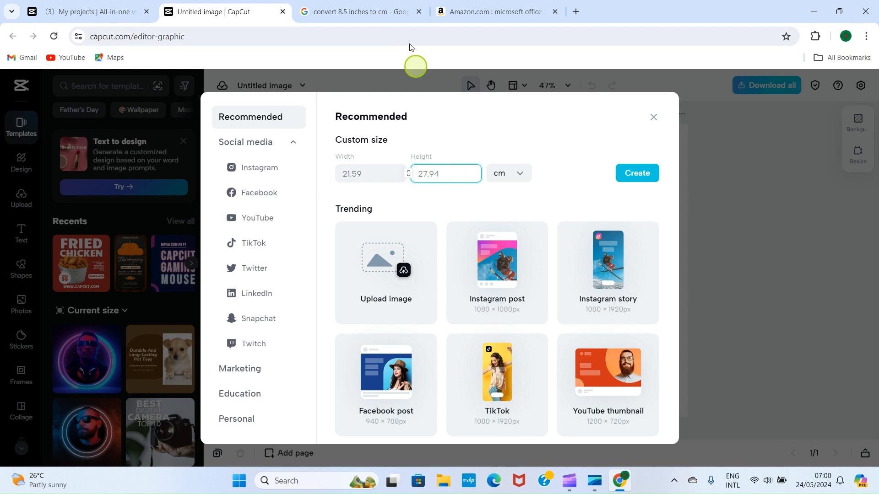
left_click(343, 7)
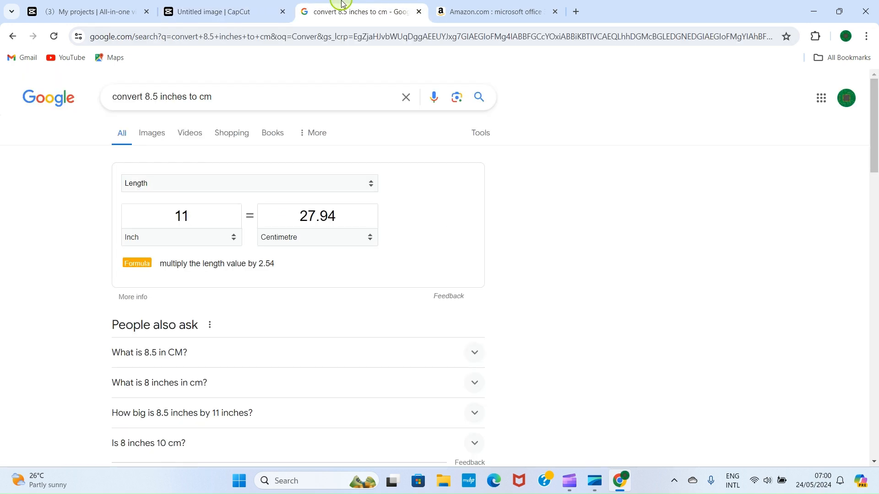
left_click(228, 9)
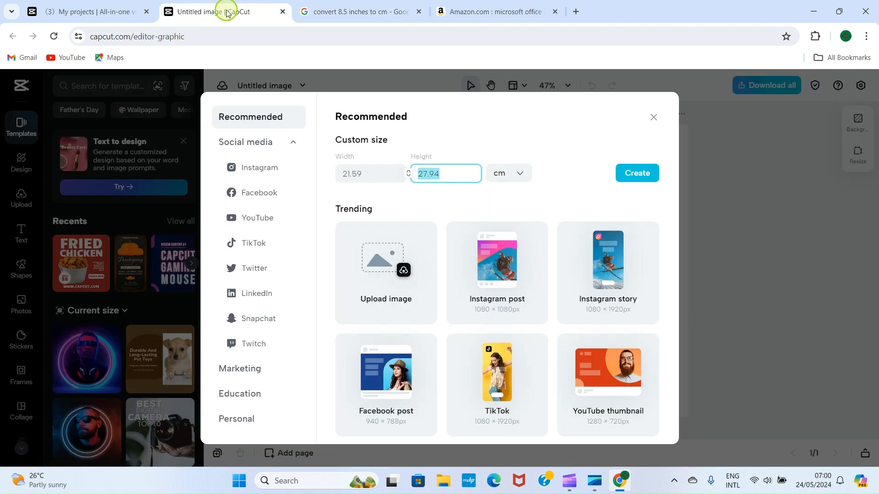
left_click(454, 172)
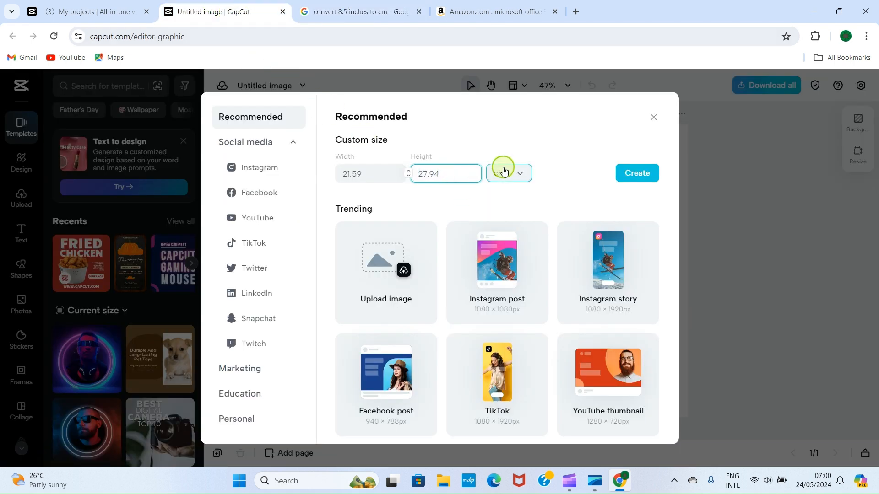
left_click(638, 174)
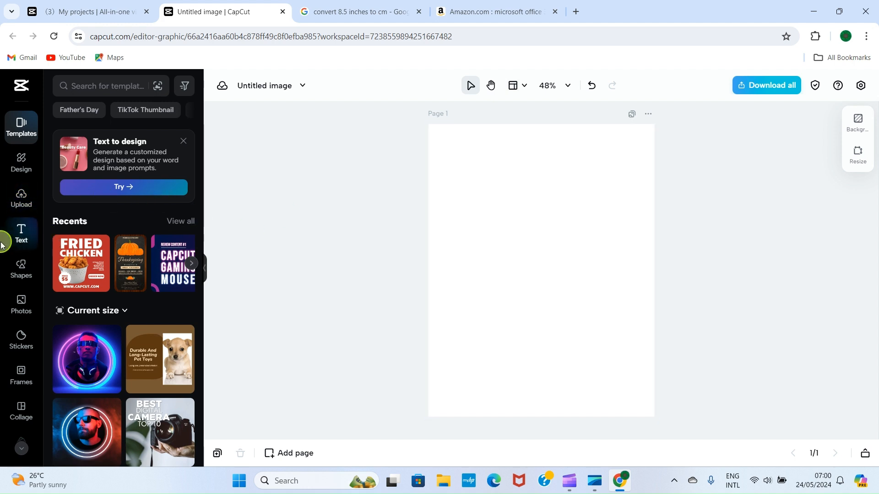
Preview the Text, Shapes, Photos, Stickers, Frames and Collage libraries beside the blank page
left_click(18, 242)
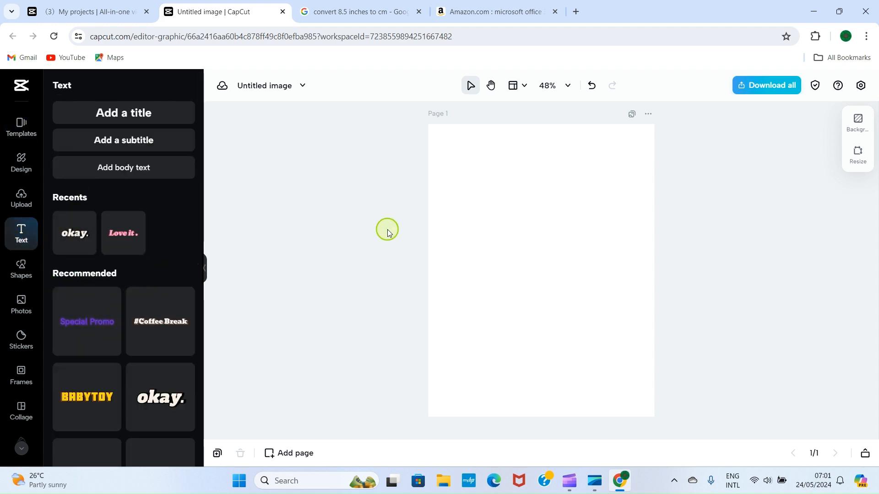
left_click(21, 270)
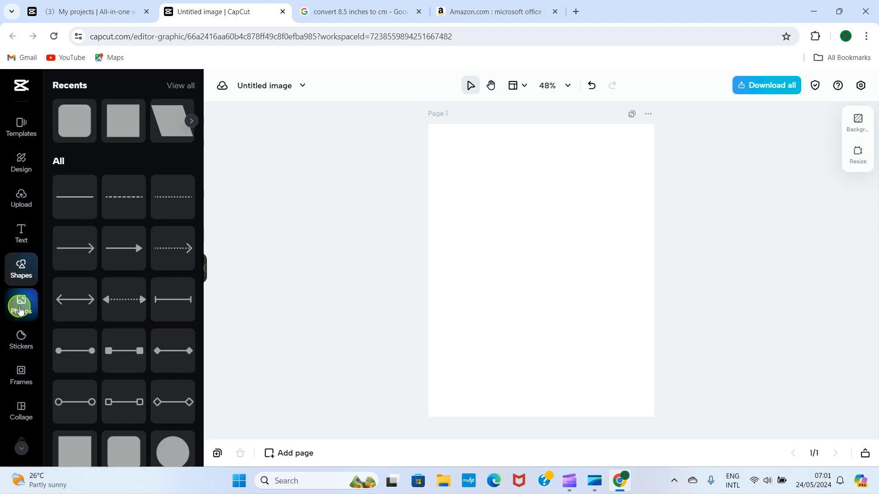
left_click(19, 311)
left_click(17, 347)
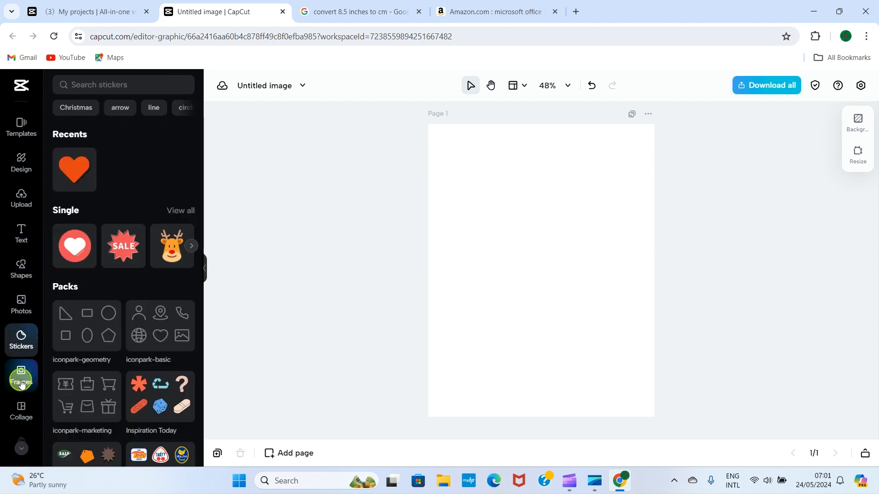
left_click(21, 377)
left_click(20, 414)
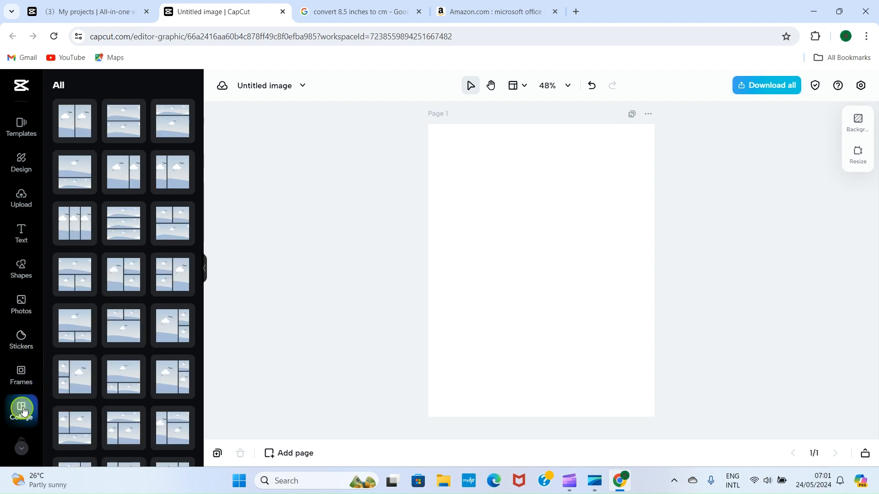
left_click(19, 330)
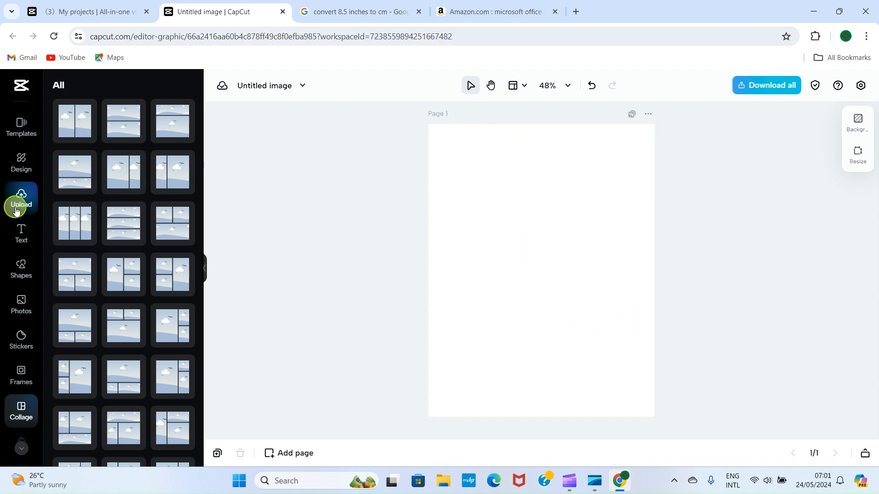
left_click(20, 271)
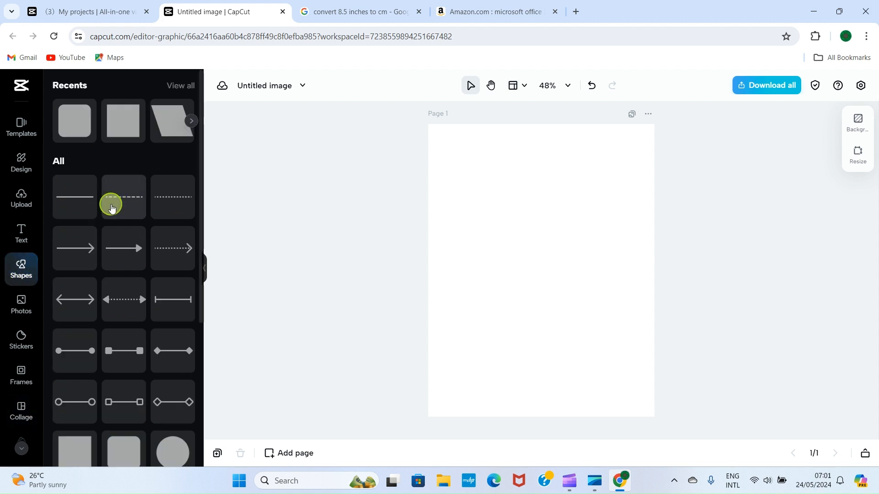
Drag a square onto the page, stretch it to all four page edges, and fill it white
scroll(106, 295, "down", 4)
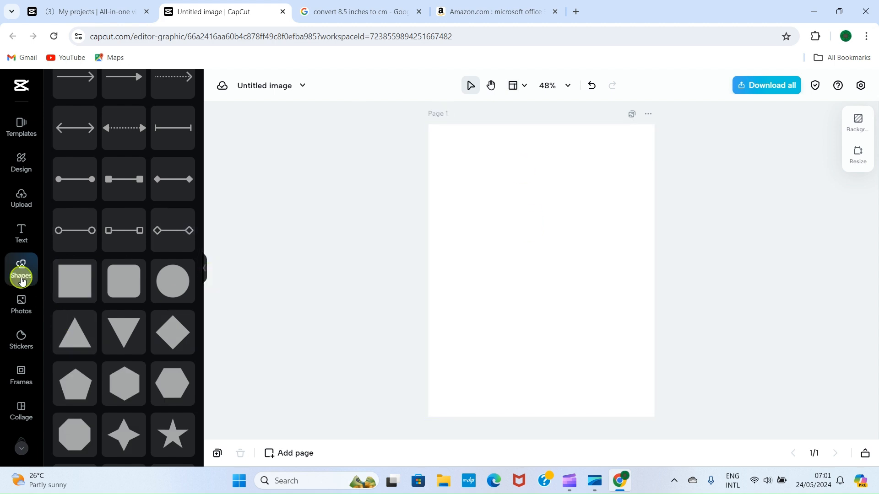
left_click_drag(76, 285, 521, 223)
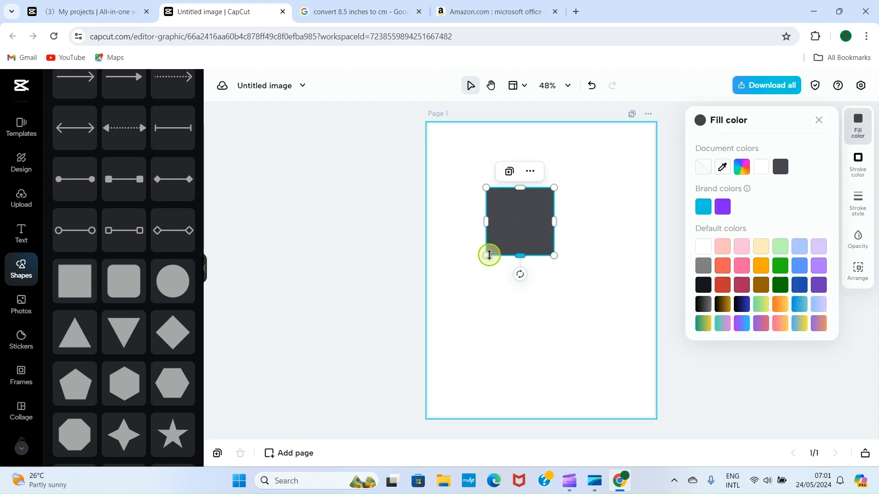
left_click_drag(489, 255, 453, 415)
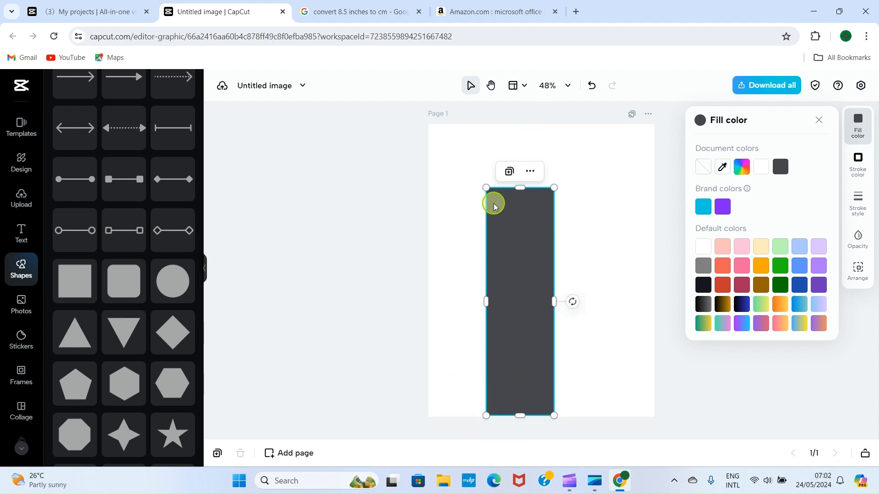
left_click_drag(486, 188, 377, 121)
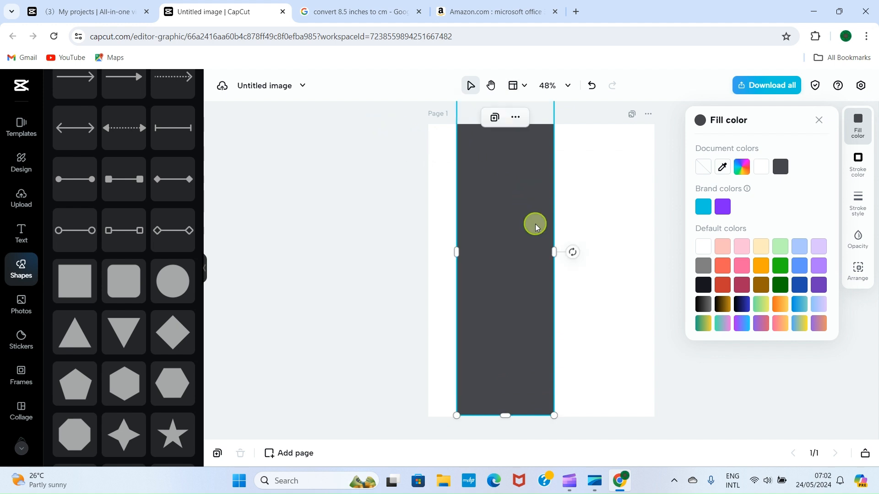
left_click_drag(554, 251, 655, 254)
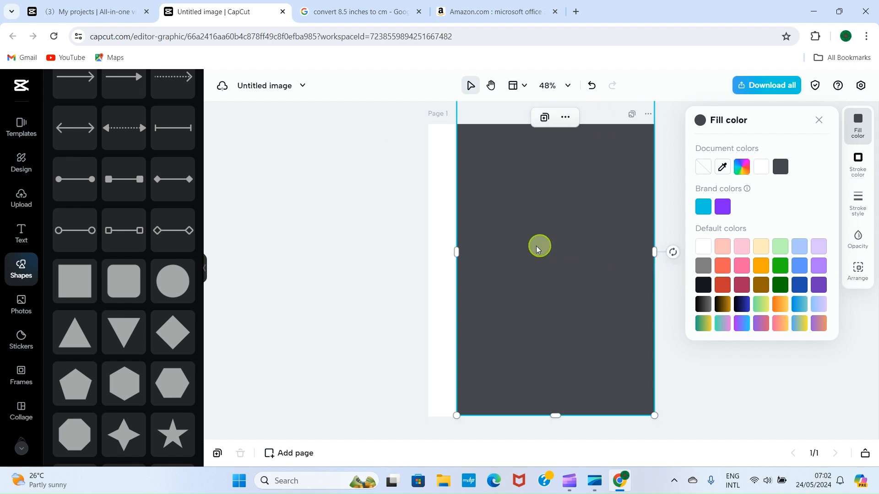
left_click_drag(458, 253, 423, 248)
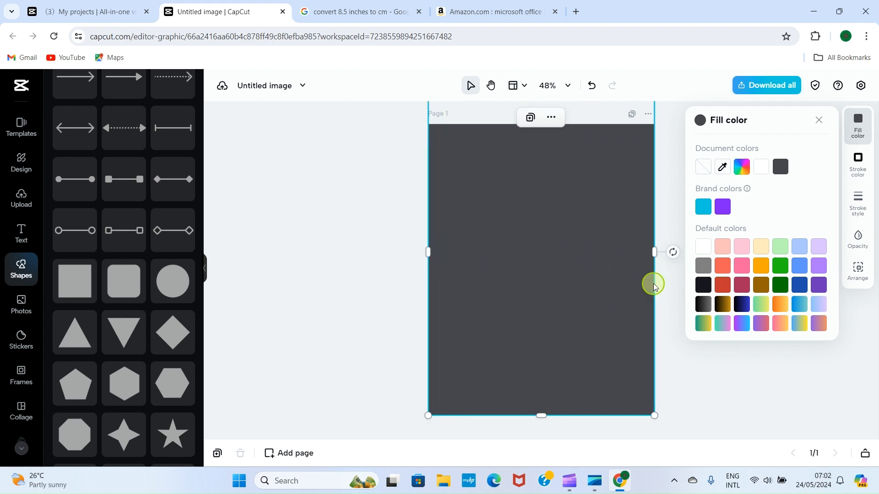
scroll(655, 281, "up", 3)
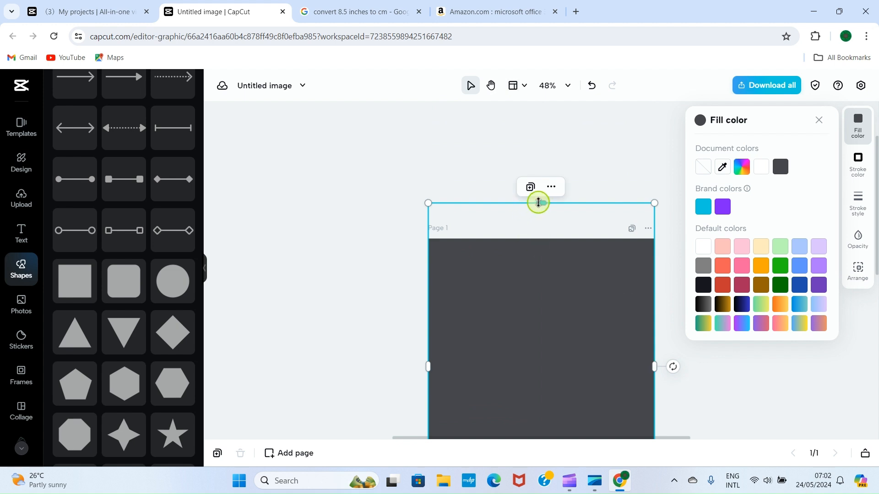
left_click_drag(538, 203, 534, 239)
scroll(341, 149, "down", 3)
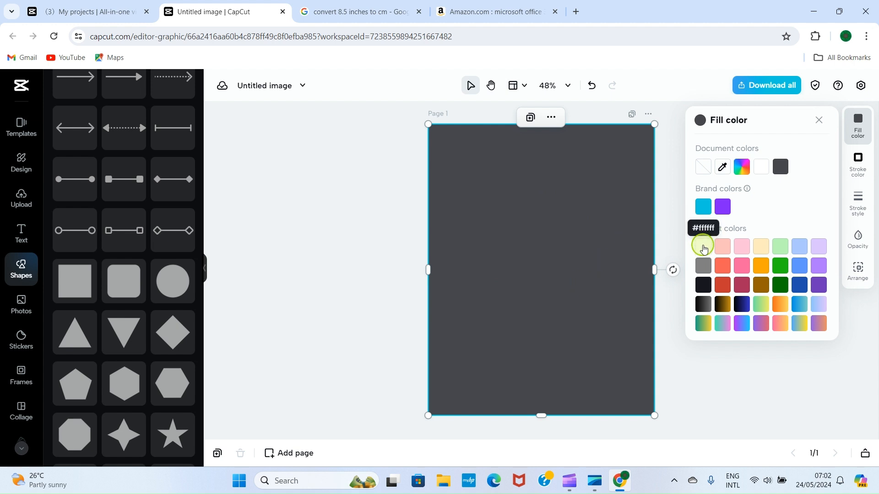
left_click(704, 247)
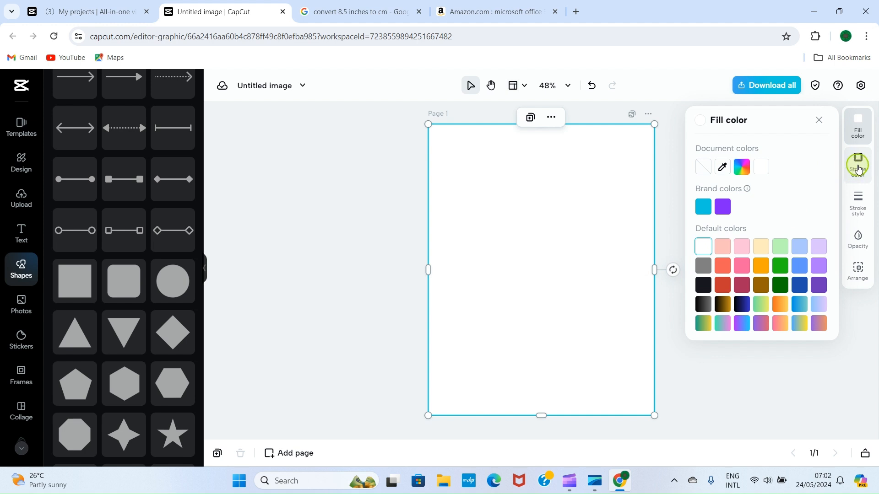
Give the page-sized rectangle a solid blue outline with stroke width 16
left_click(858, 170)
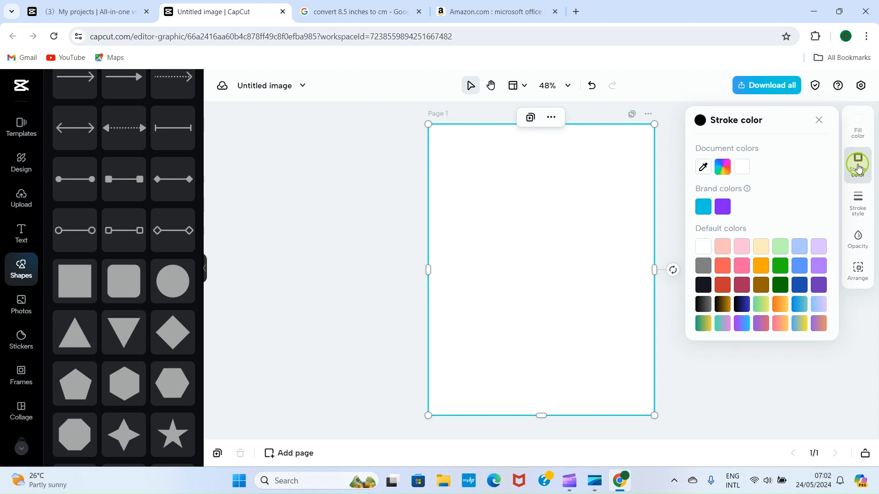
left_click(741, 304)
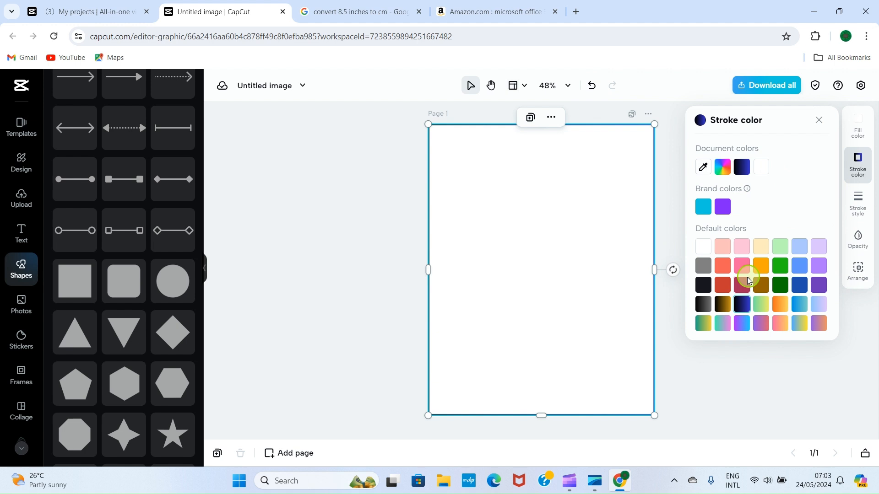
left_click(722, 304)
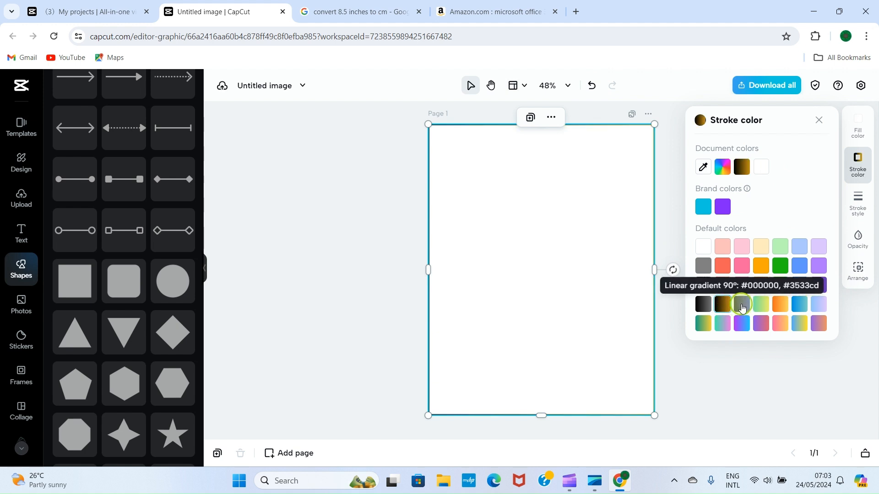
left_click(742, 306)
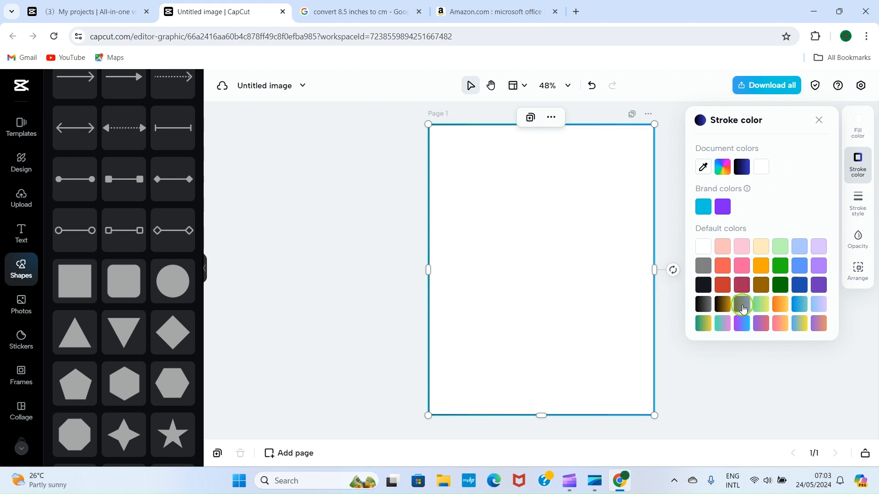
left_click(797, 288)
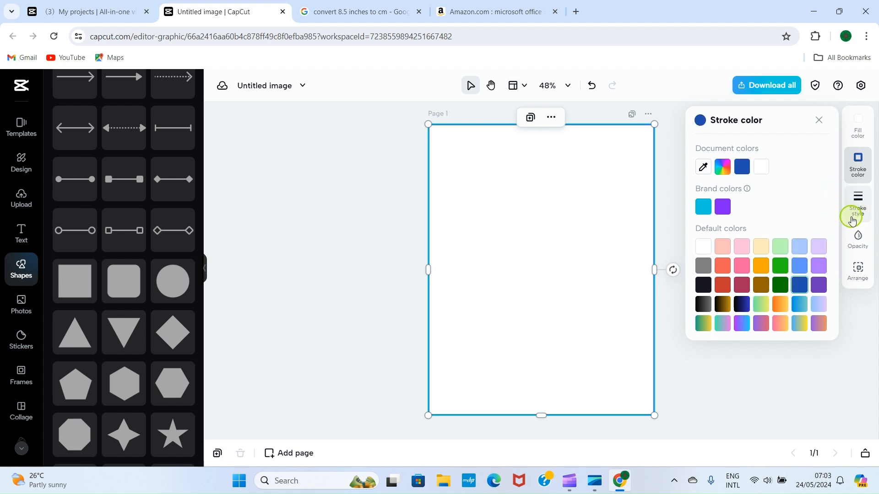
left_click(859, 204)
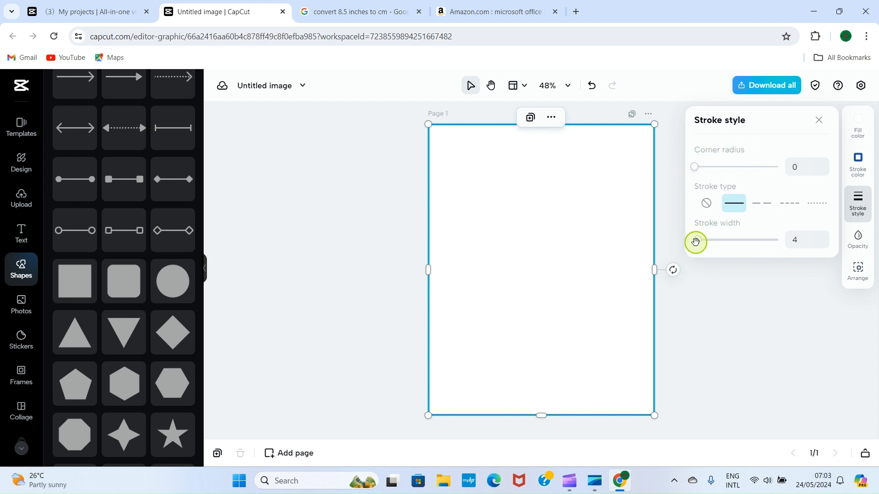
left_click_drag(696, 241, 705, 242)
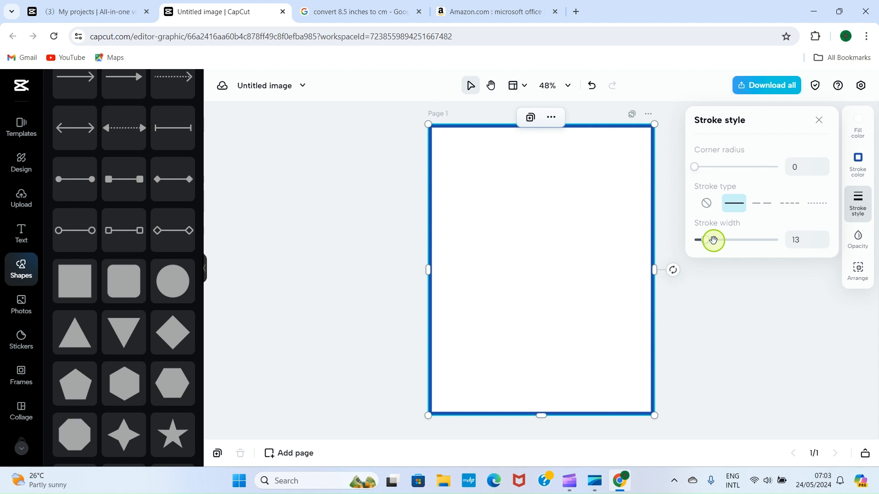
mouse_move(714, 240)
left_mouse_down()
mouse_move(726, 241)
mouse_move(709, 246)
left_mouse_up()
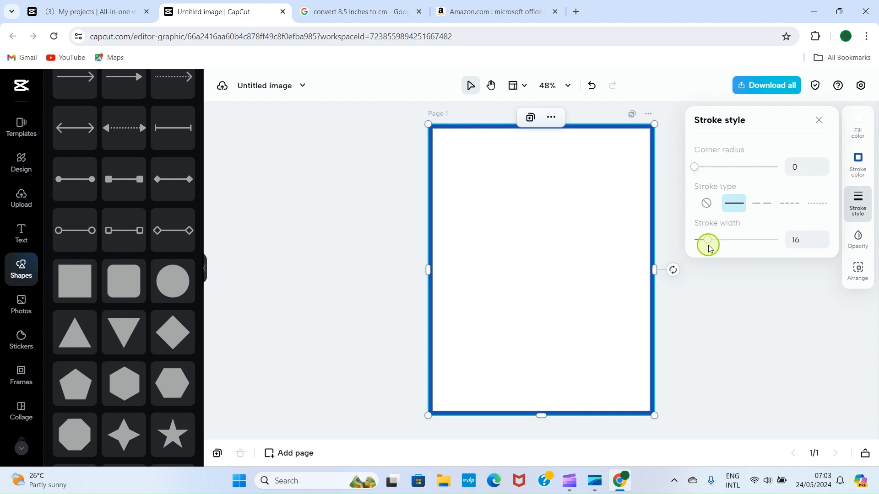
left_click(729, 334)
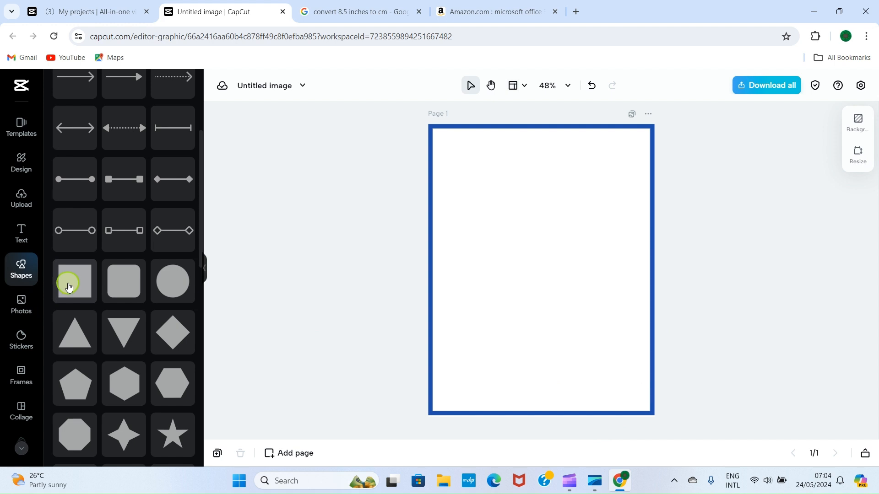
Add a square, flatten it into a bar, and angle it diagonally across the lower-right corner
left_click(69, 287)
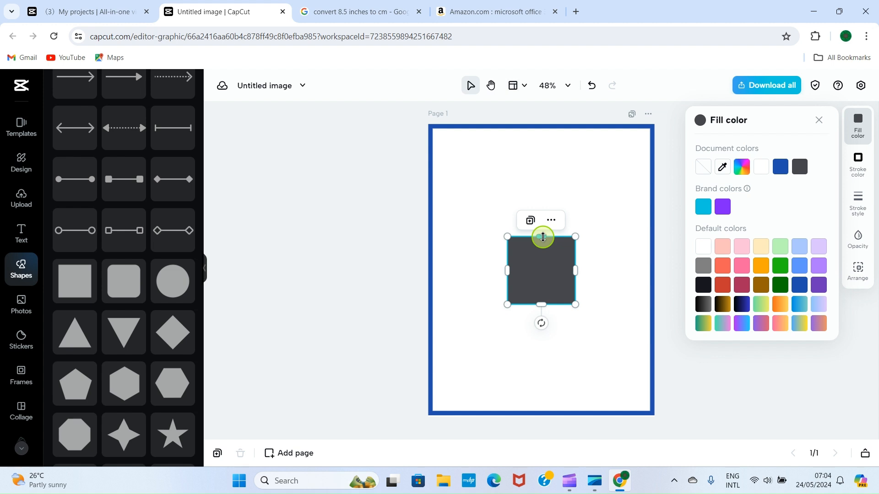
left_click_drag(543, 237, 602, 400)
left_click(604, 383)
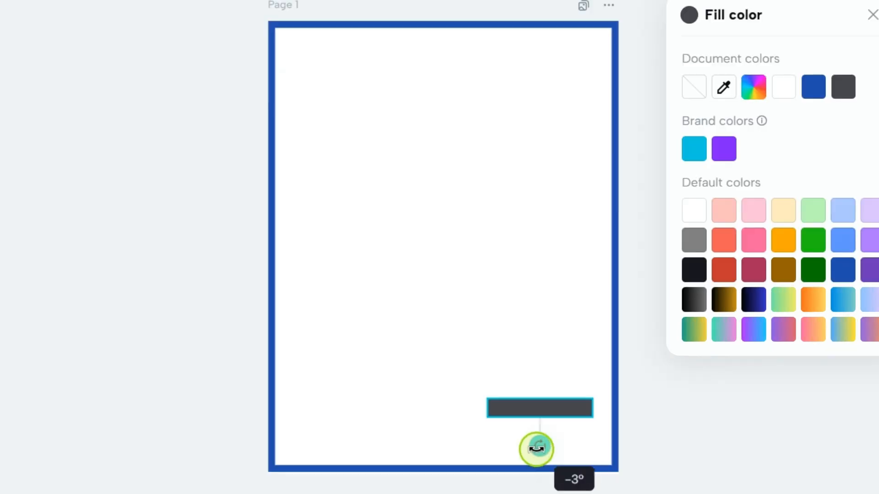
left_click_drag(536, 449, 586, 443)
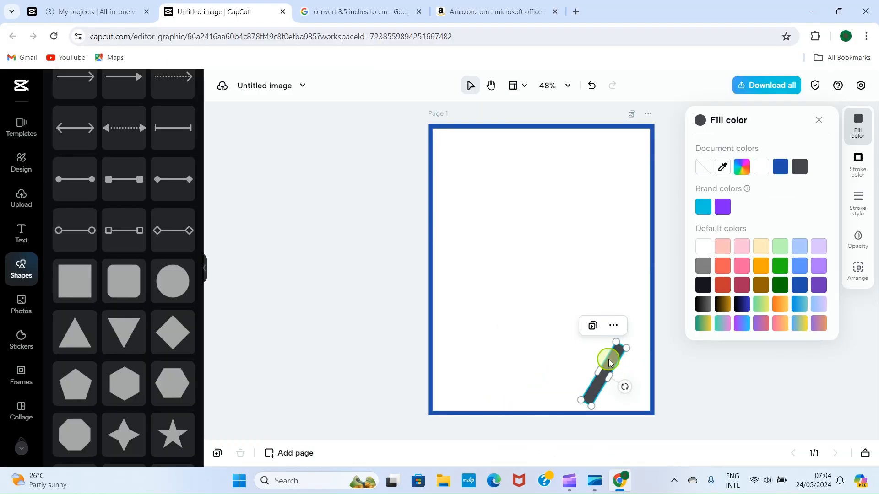
left_click_drag(548, 387, 586, 401)
left_click_drag(633, 370, 633, 367)
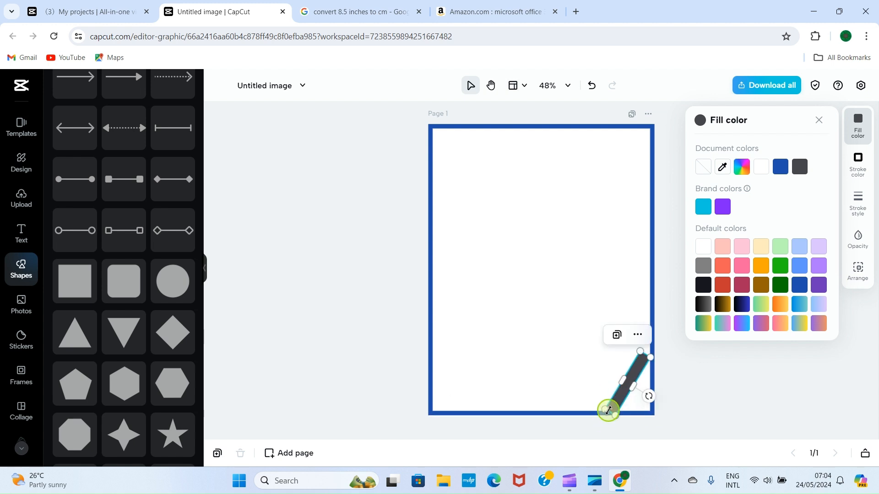
left_click_drag(608, 411, 595, 429)
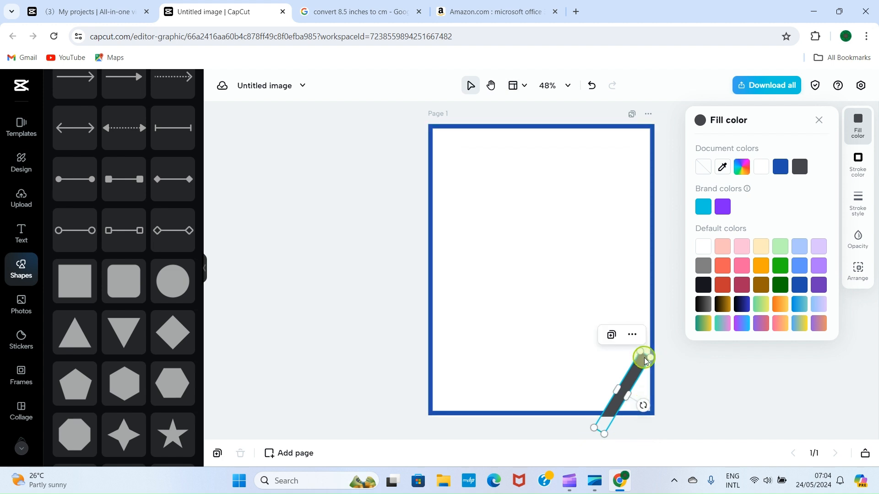
left_click_drag(641, 355, 652, 338)
left_click(696, 387)
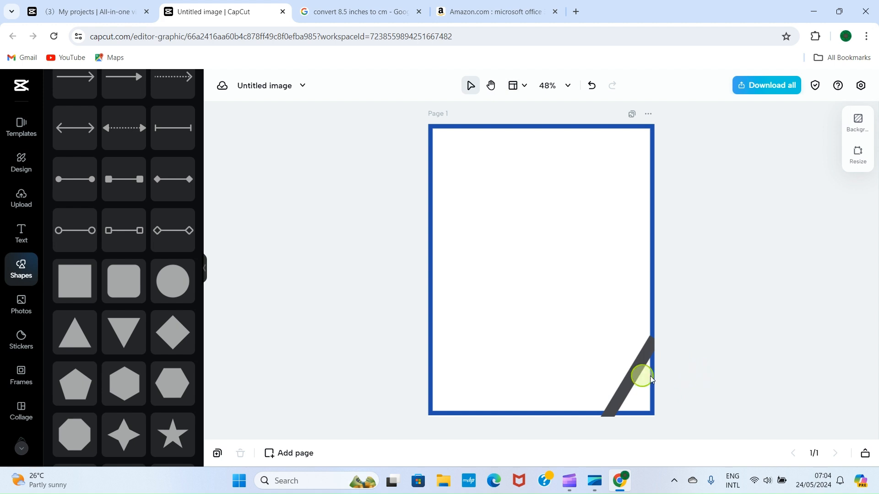
Change the diagonal bar's fill from dark grey to orange
left_click(629, 375)
left_click(630, 374)
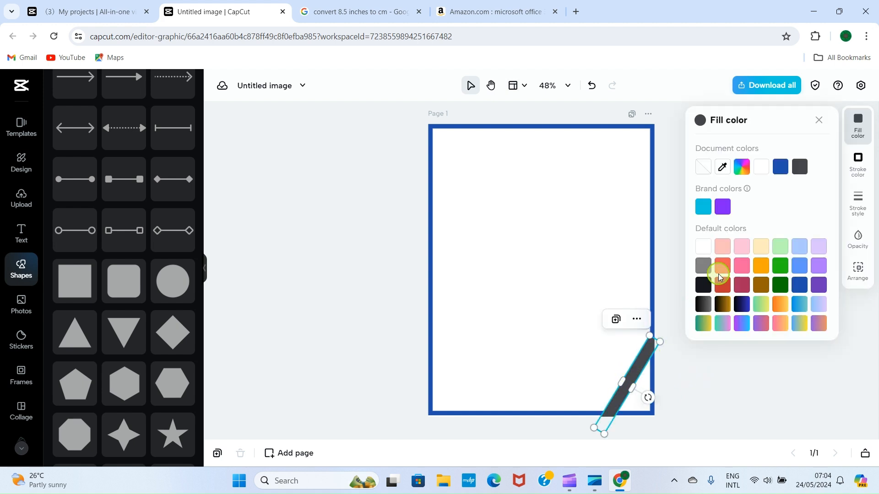
left_click(762, 267)
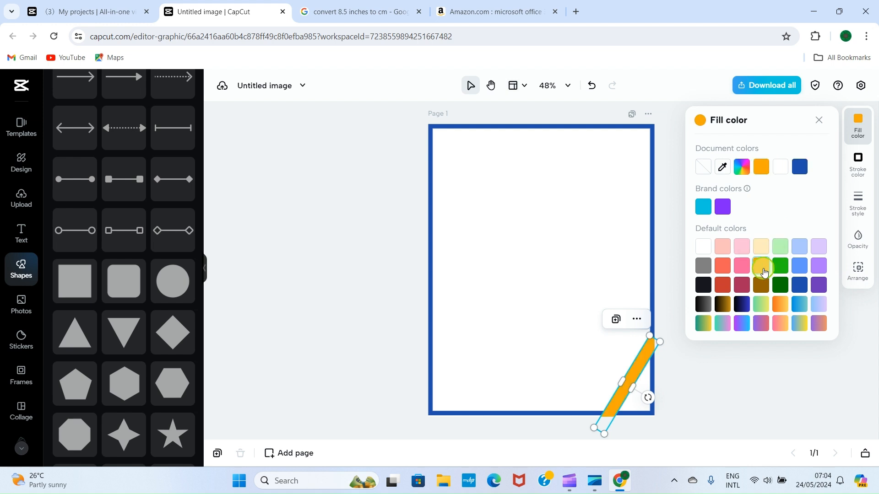
left_click(715, 400)
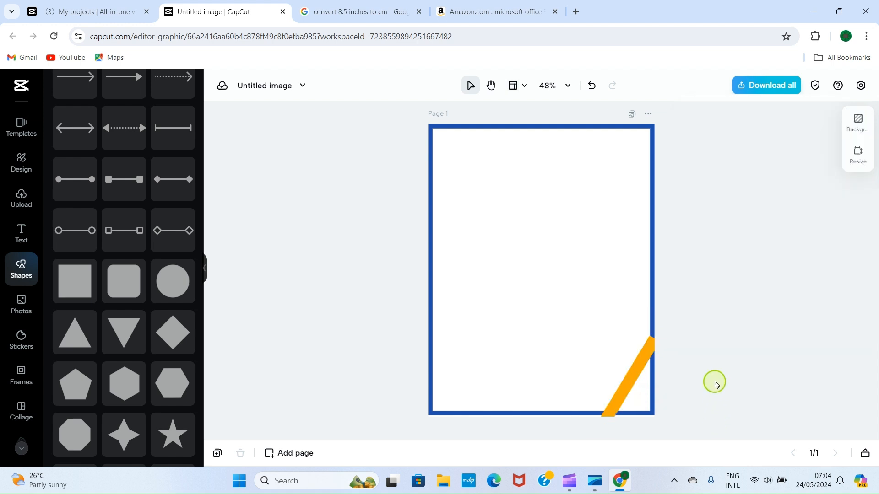
Extend the orange bar past the right and bottom page edges and widen it to 2.04
left_click(639, 352)
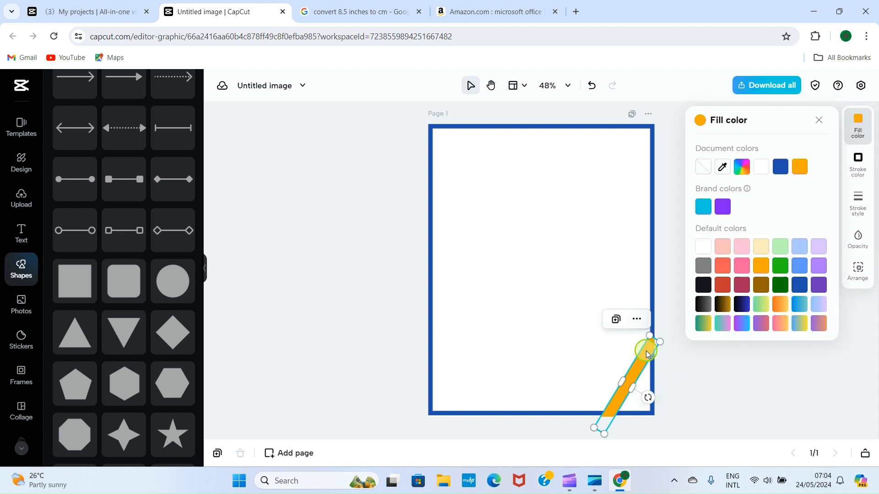
left_click_drag(650, 336, 657, 327)
left_click(694, 380)
left_click(610, 412)
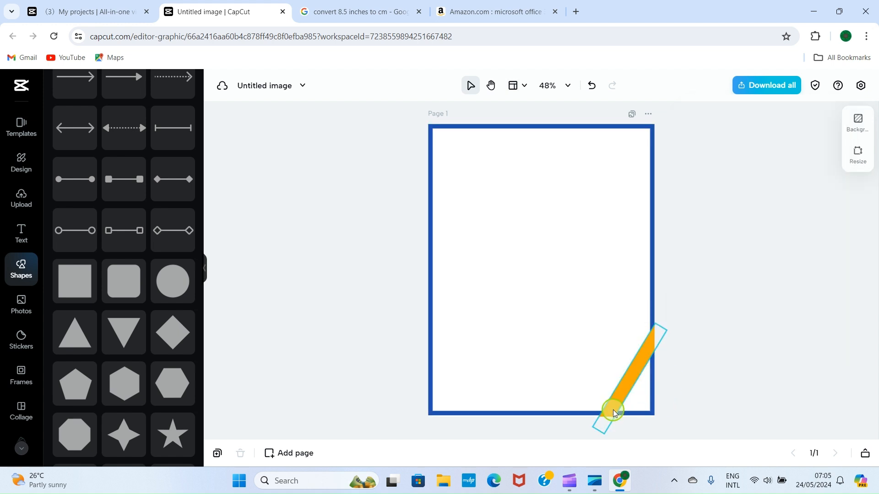
left_click_drag(599, 416, 590, 431)
left_click(722, 423)
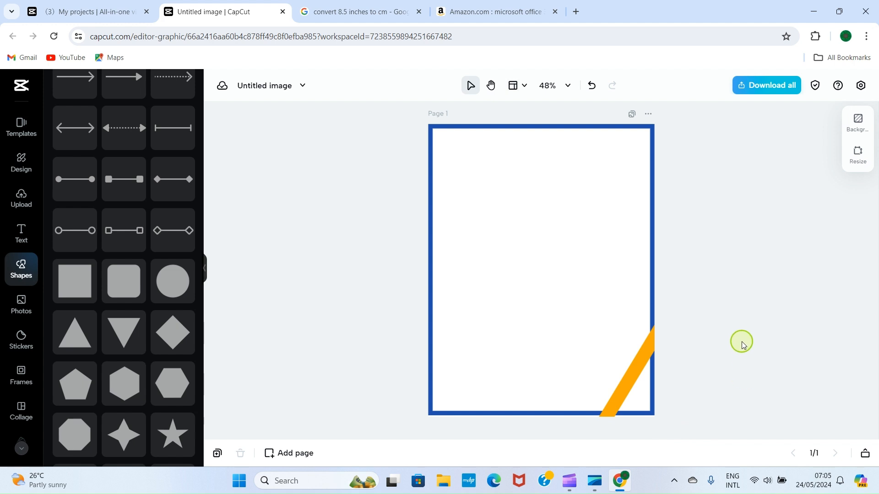
left_click(625, 397)
left_click_drag(625, 372, 619, 366)
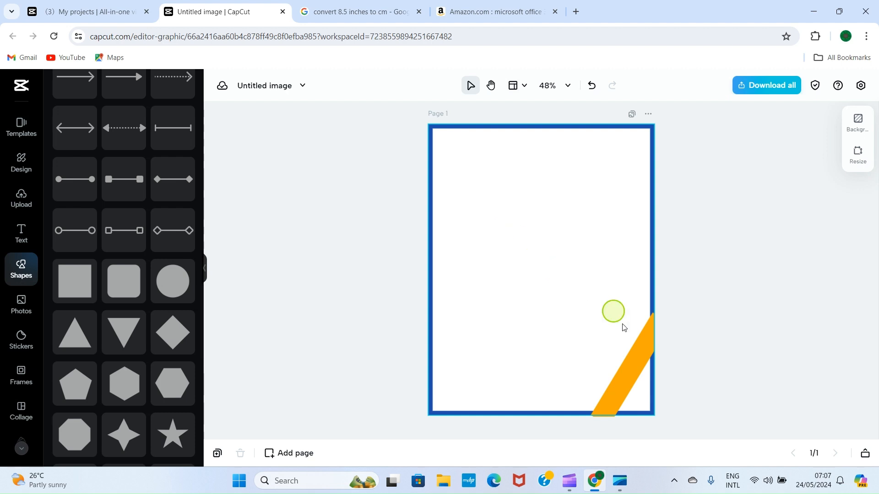
left_click(623, 394)
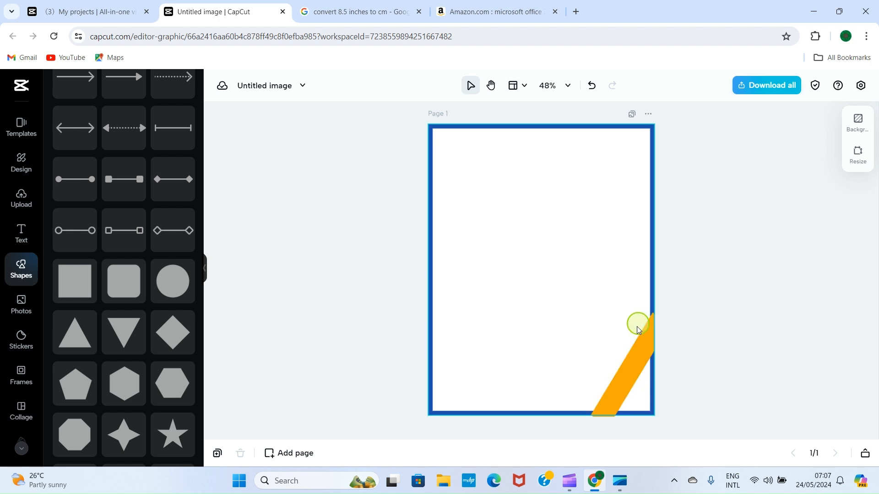
left_click(695, 263)
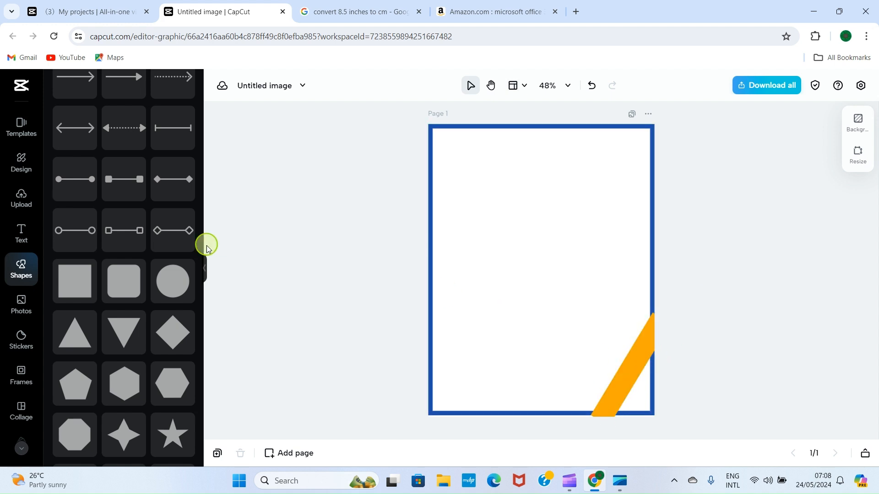
Place the 'okay.' text style on the orange stripe, rotate it to -54°, and delete its text
left_click(30, 235)
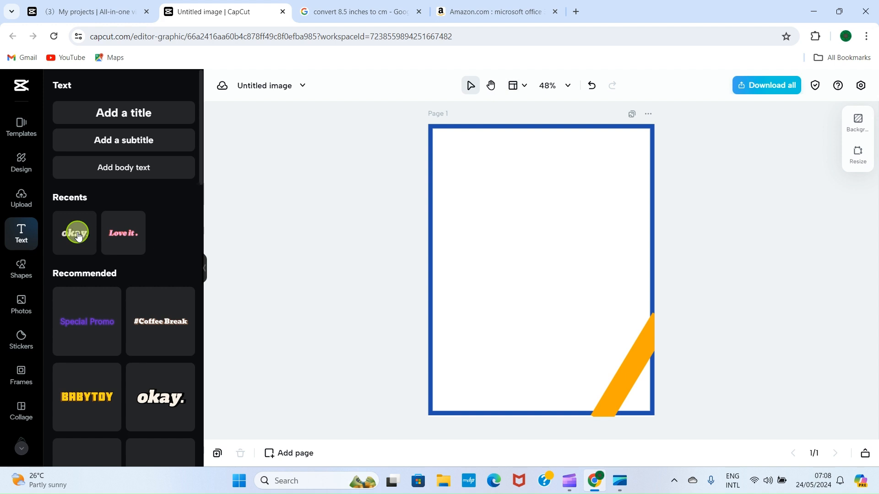
left_click_drag(78, 236, 614, 378)
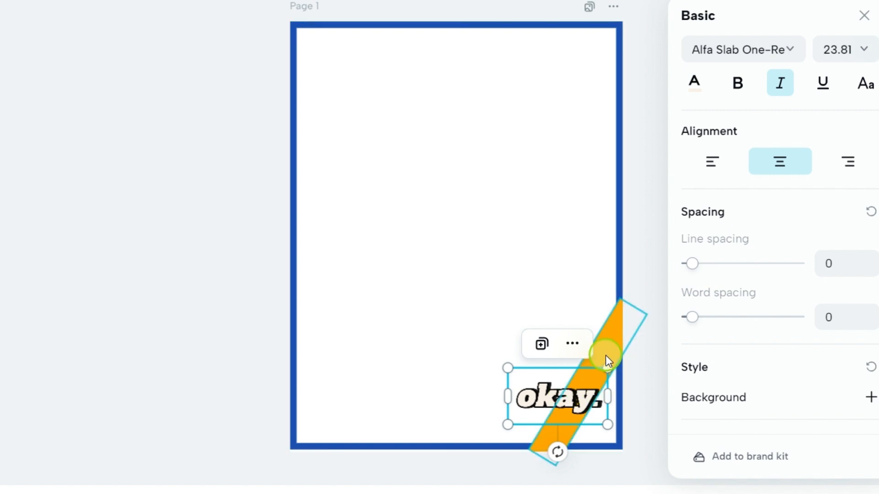
left_click_drag(557, 452, 559, 456)
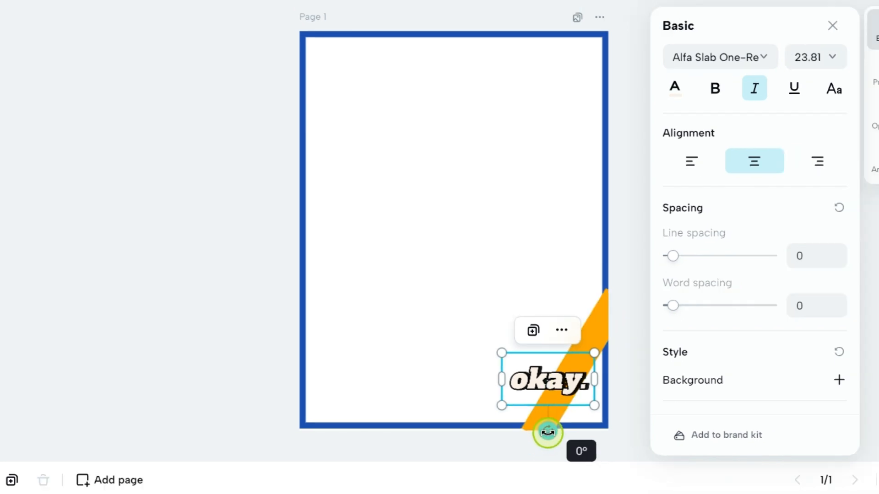
left_click_drag(548, 432, 644, 404)
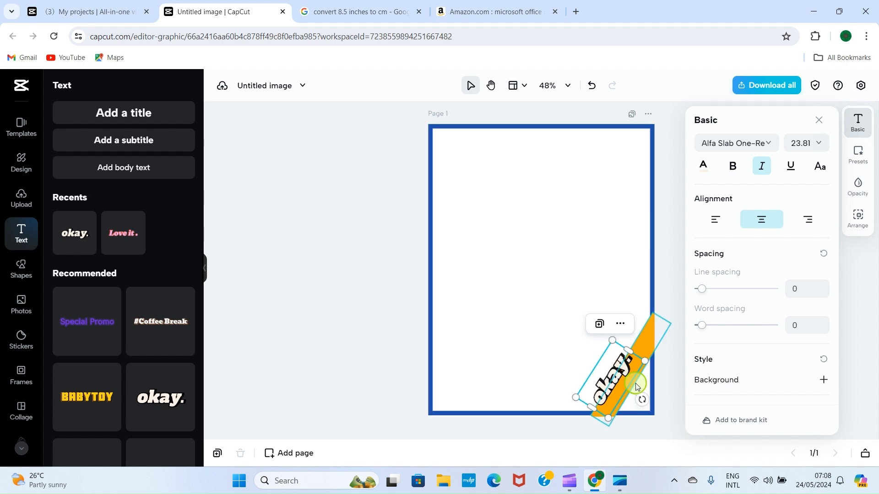
double_click(622, 369)
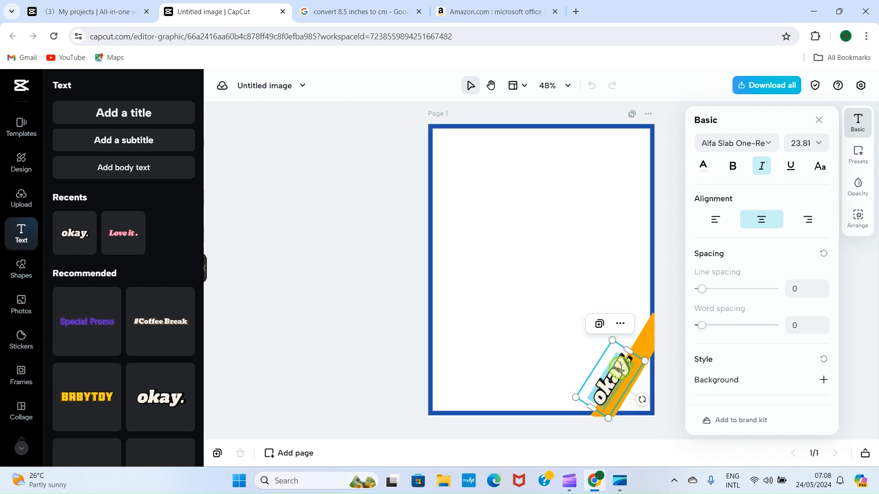
left_click(622, 367)
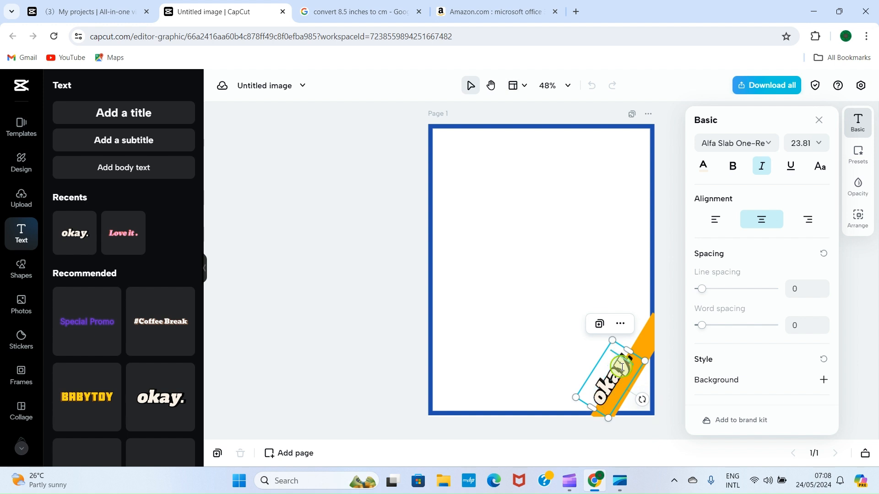
key("BackSpace")
key("BackSpace")
key("BackSpace")
key("BackSpace")
key("BackSpace")
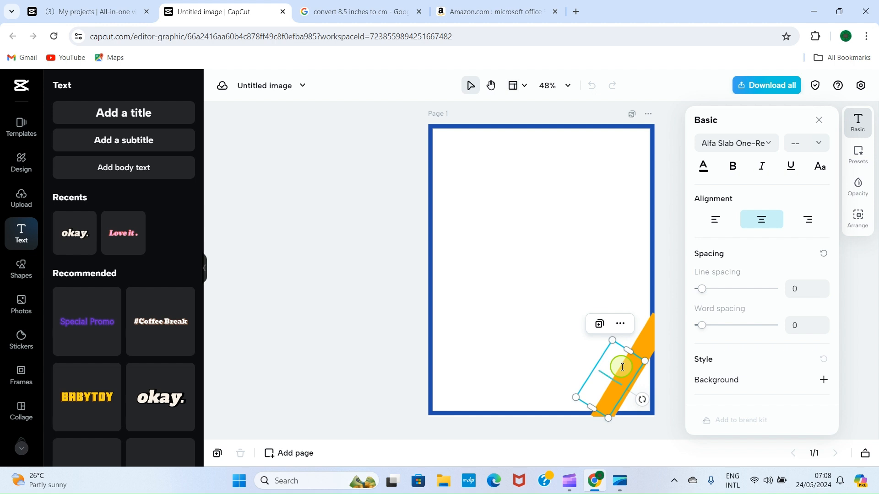
Type PRODUCTIVITY, widen its text box so it reflows, and set the font size to 10
type("PRODUCTIVITY")
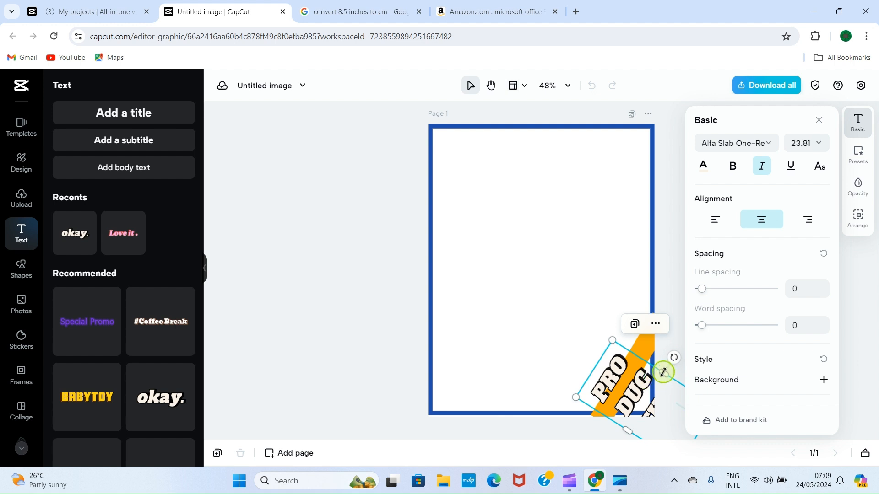
left_click_drag(664, 373, 703, 324)
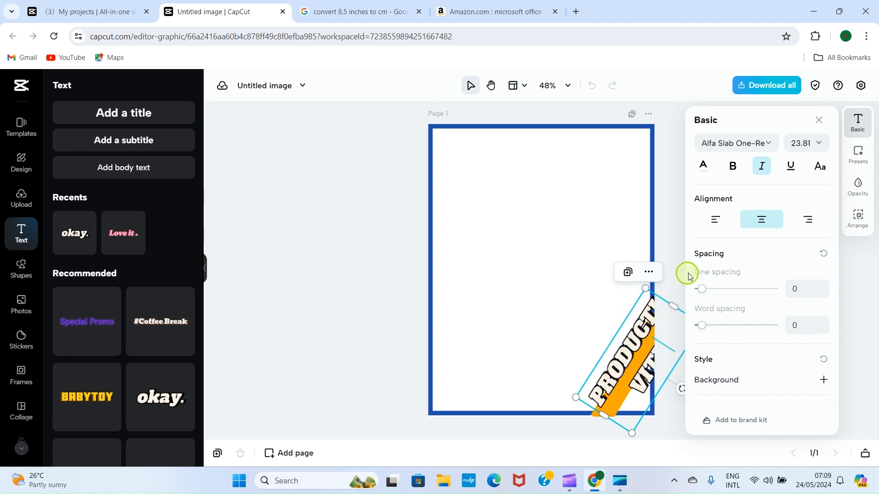
left_click(810, 142)
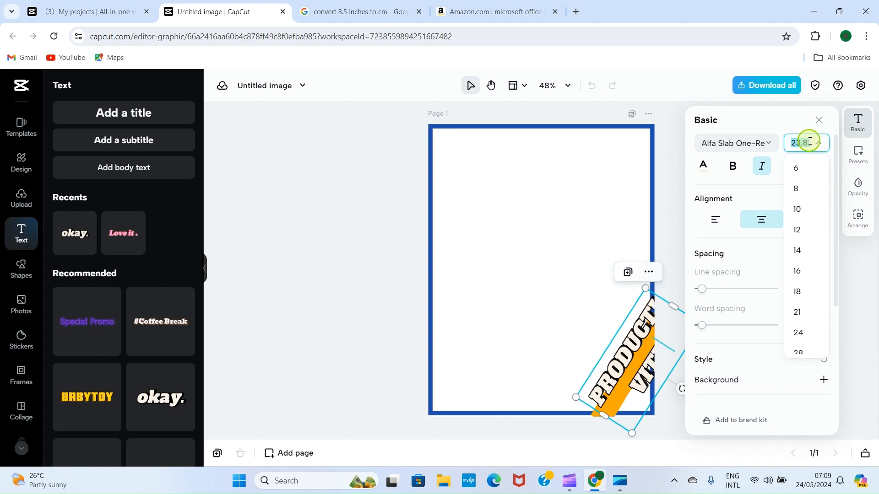
type("9")
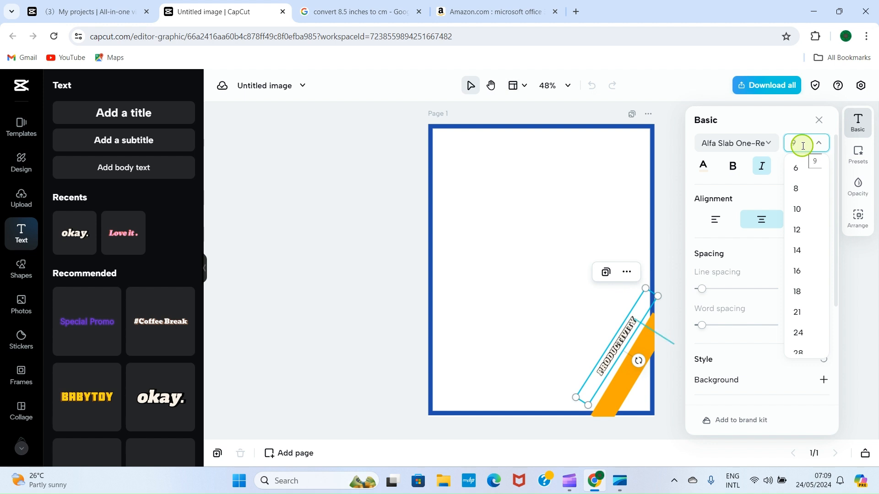
left_click(801, 209)
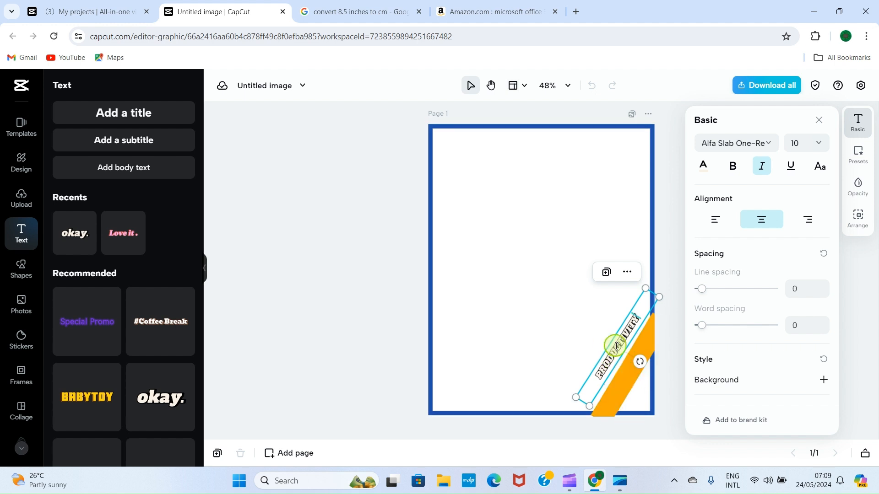
Move PRODUCTIVITY onto the orange stripe, centred along it, and reapply its small font size
left_click(553, 320)
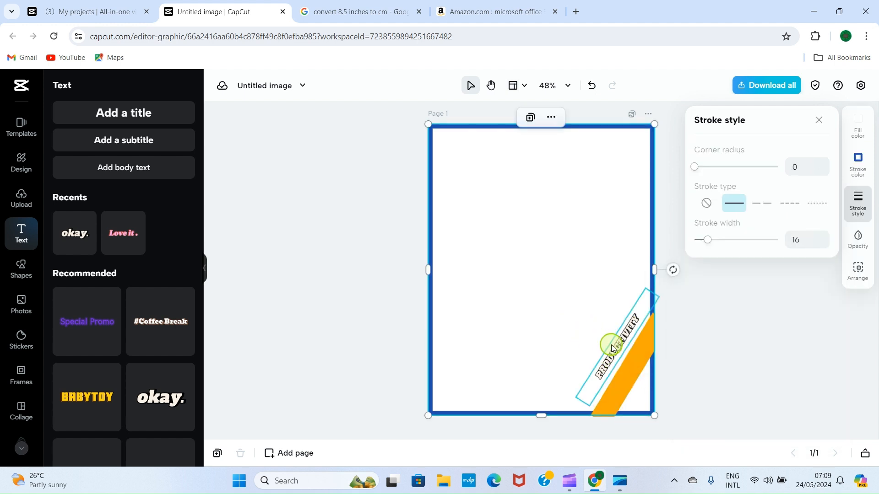
left_click_drag(612, 347, 621, 376)
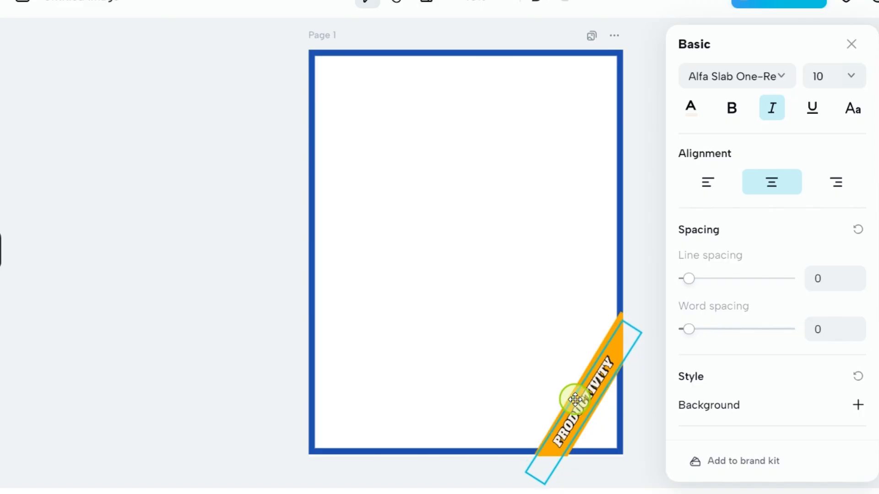
left_click_drag(574, 399, 573, 398)
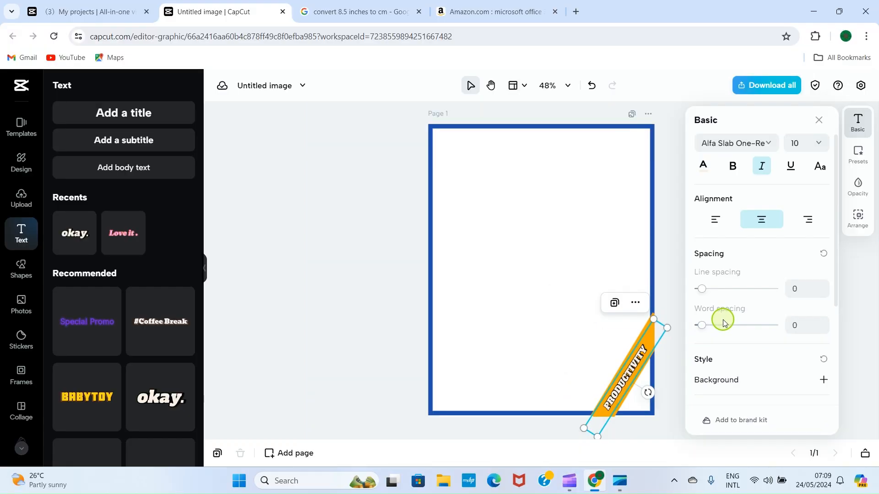
left_click(797, 143)
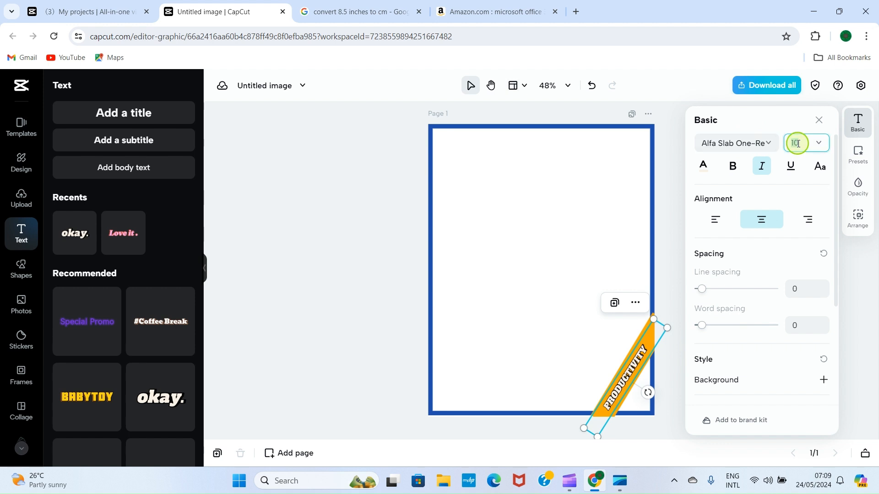
type("1")
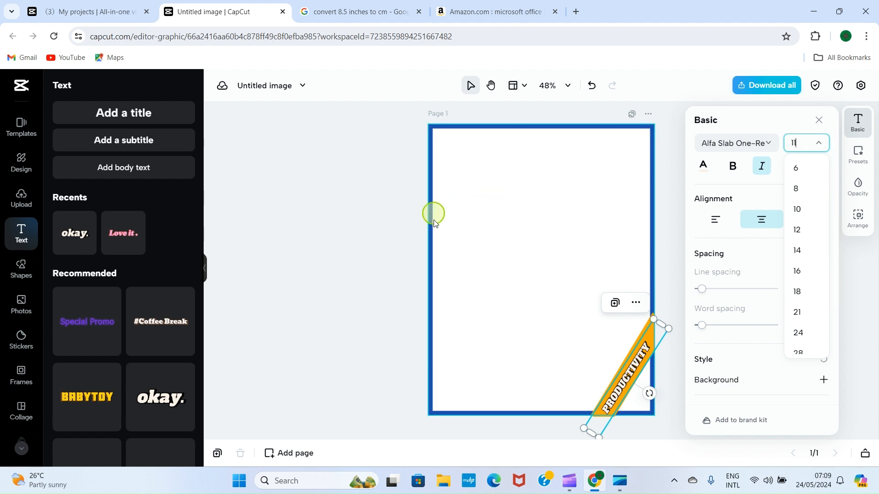
left_click(346, 241)
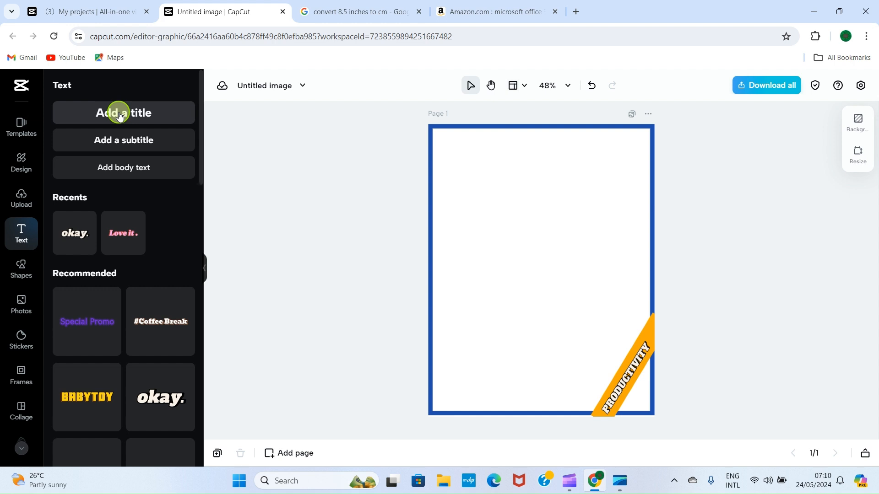
Drop a title text box near the page top and replace its placeholder with MICROSOFT
left_click_drag(120, 115, 541, 181)
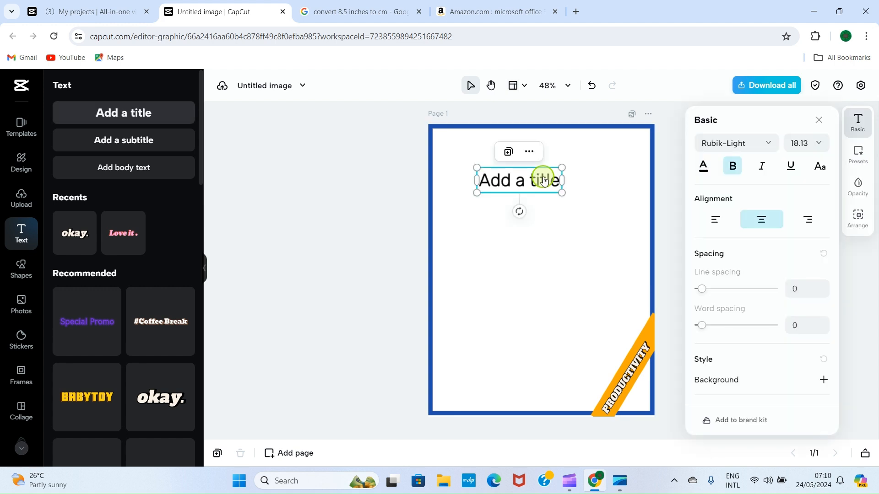
double_click(539, 181)
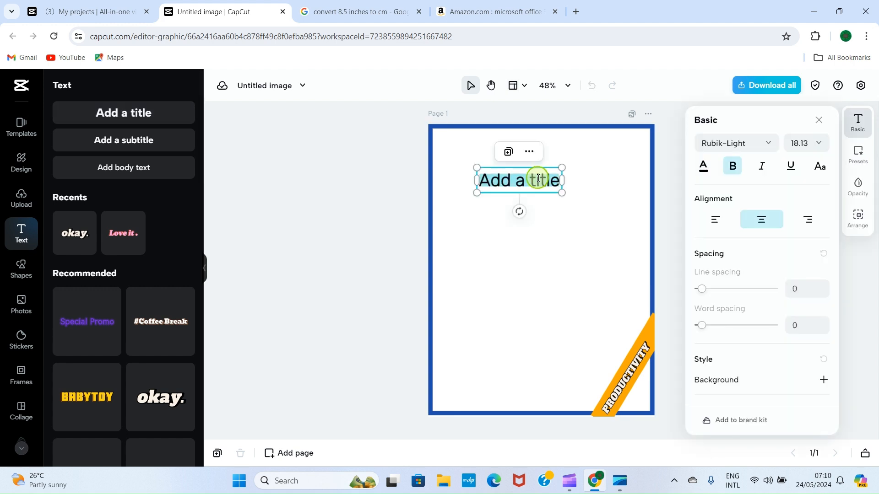
key("BackSpace")
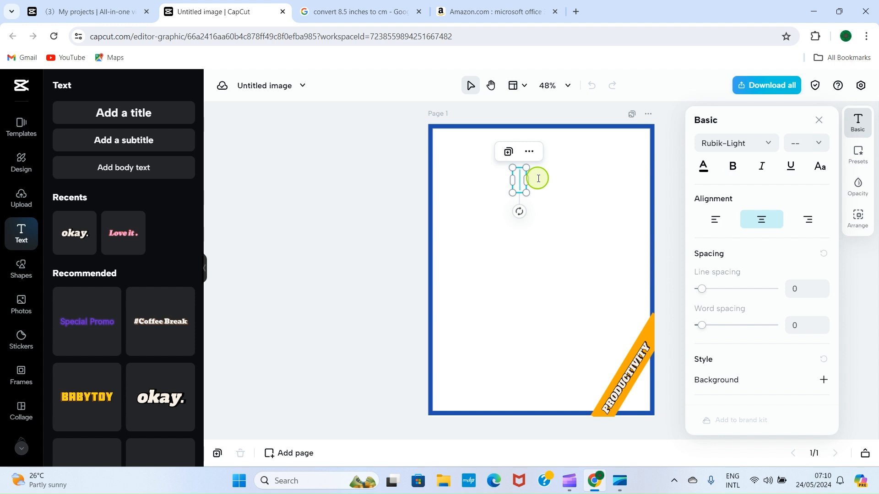
type("MIC")
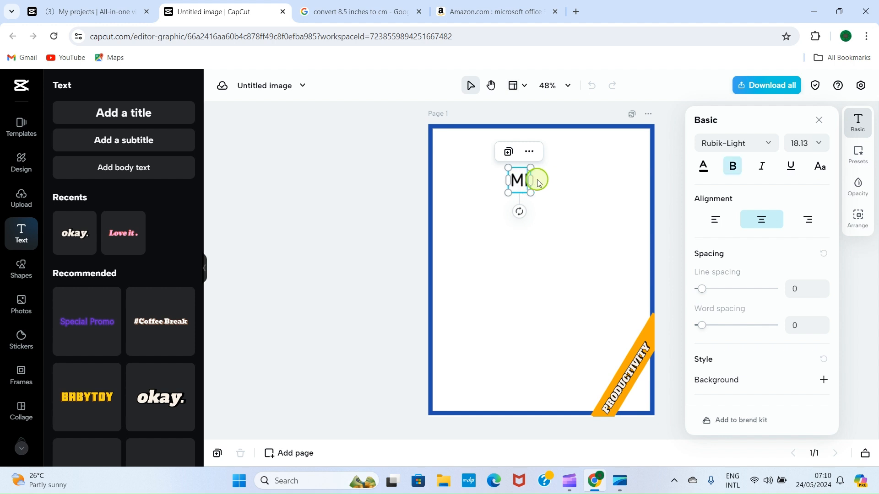
type("R")
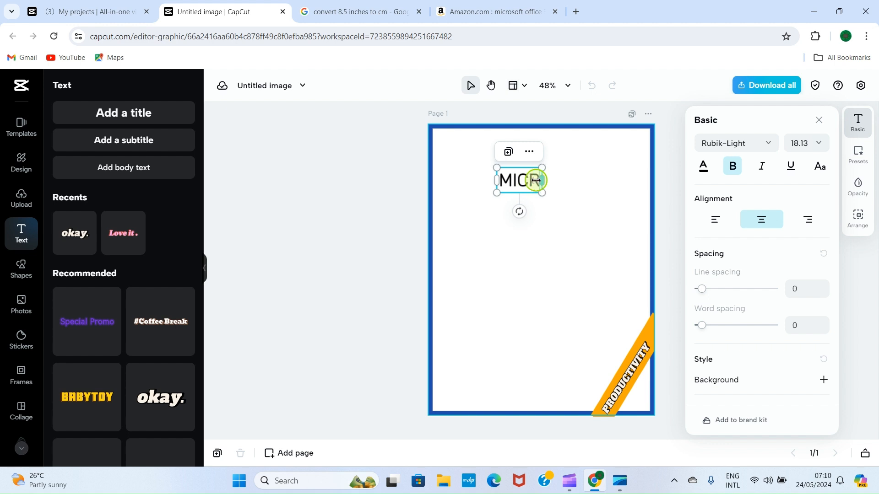
type("O")
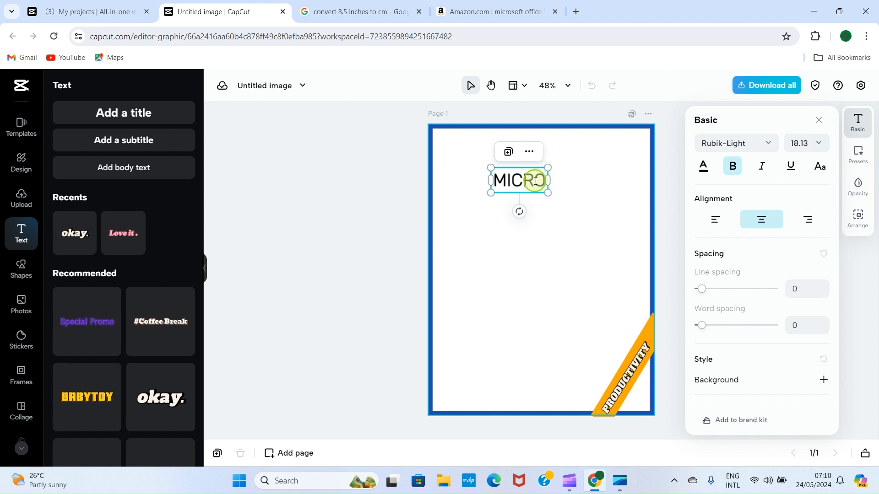
type("SOFT")
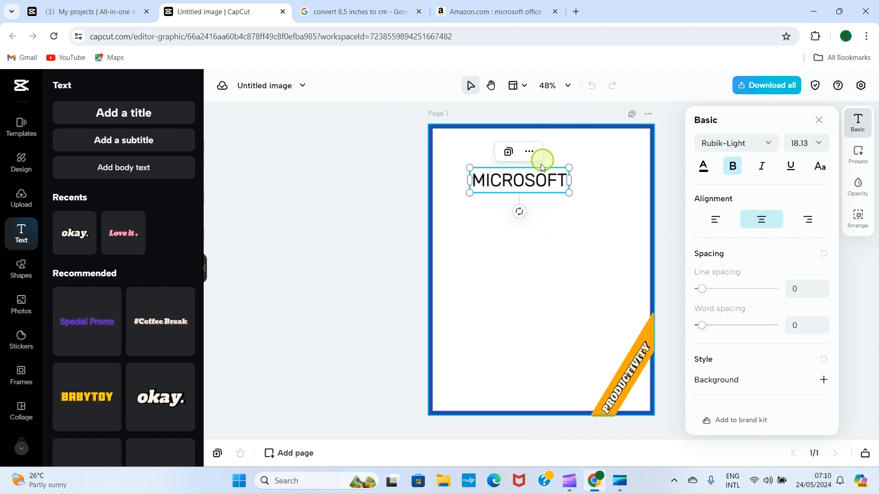
Duplicate MICROSOFT twice and stack the copies, moving the top one toward the page top
left_click(510, 152)
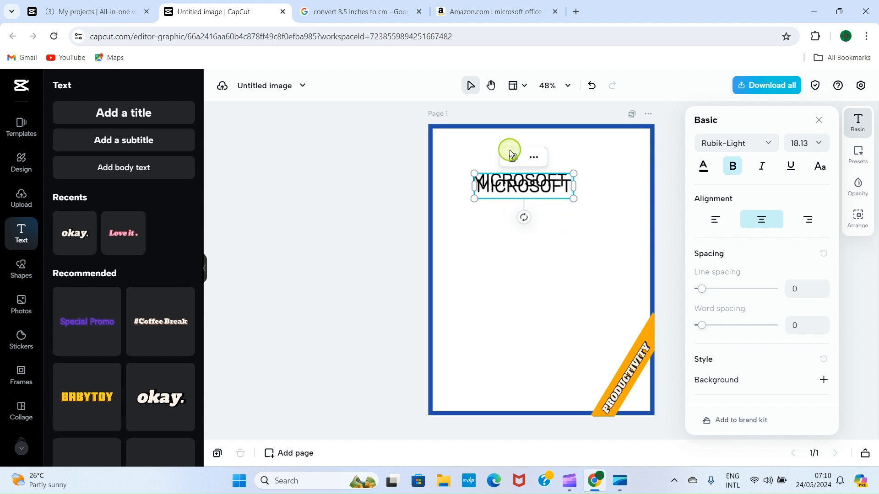
left_click(513, 157)
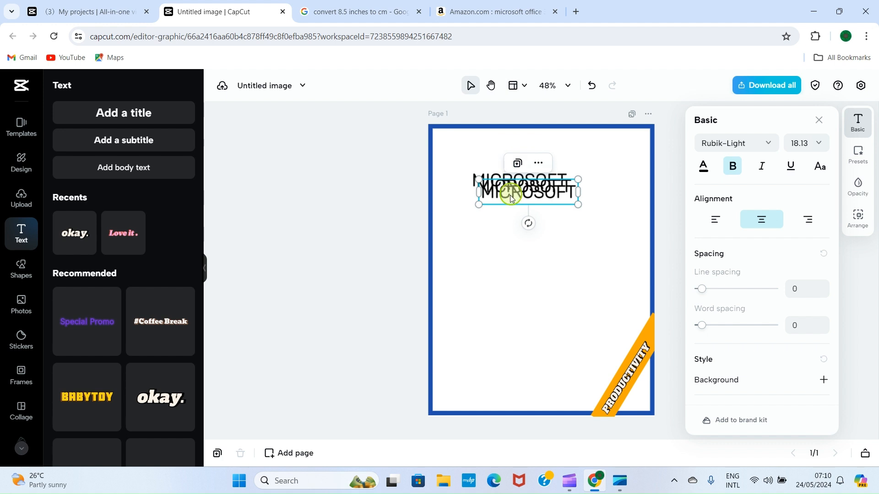
mouse_move(506, 190)
left_mouse_down()
mouse_move(504, 237)
mouse_move(493, 225)
mouse_move(502, 206)
left_mouse_up()
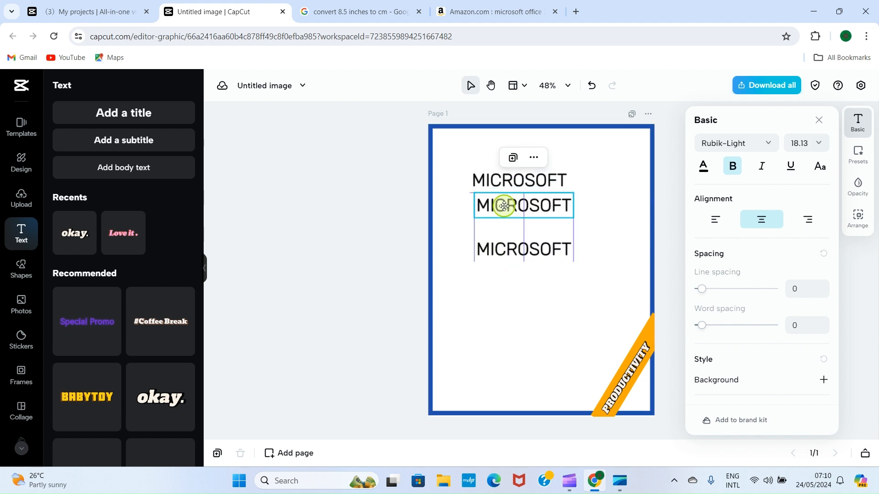
left_click(553, 183)
left_click_drag(550, 180, 587, 157)
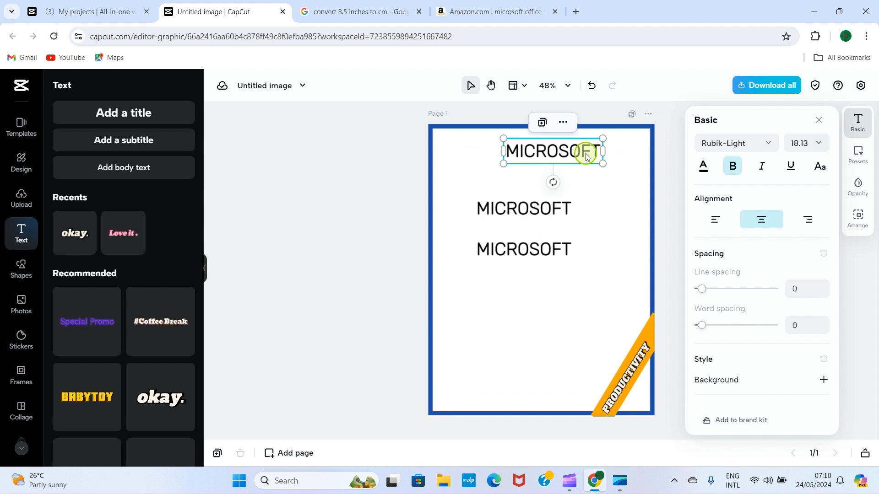
Enlarge the top MICROSOFT text to size 24, then to a custom 30
left_click(821, 144)
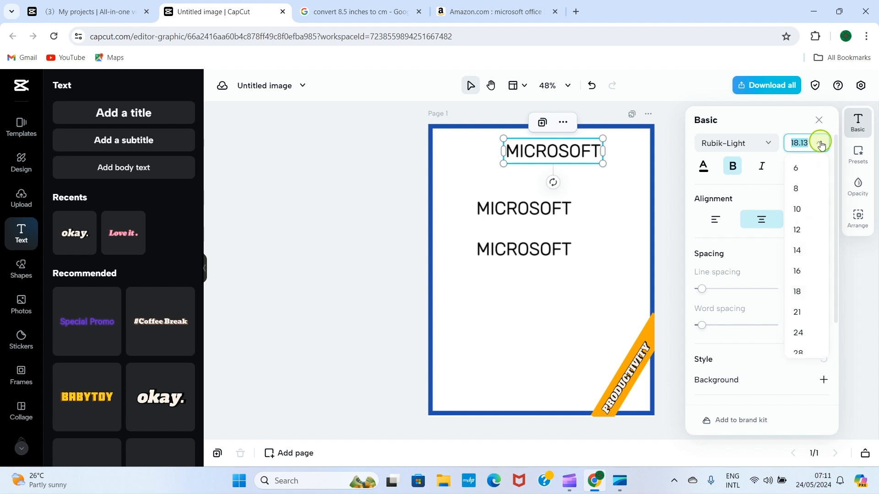
left_click(797, 333)
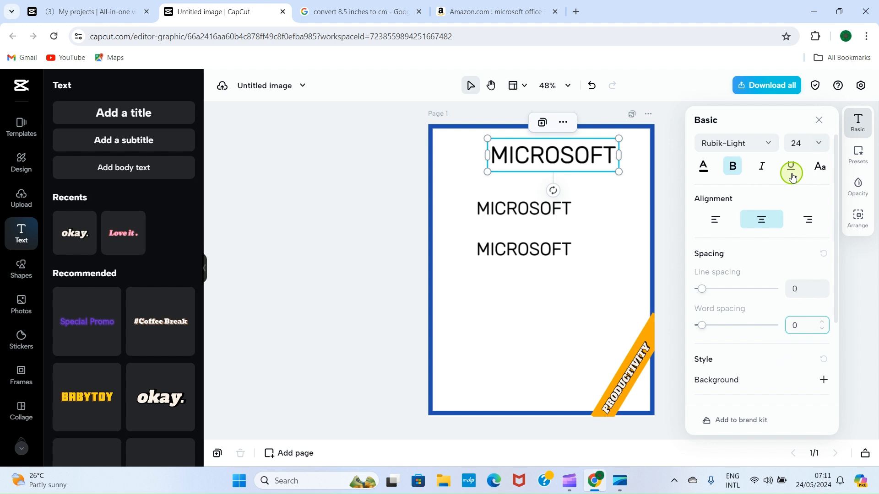
left_click(811, 142)
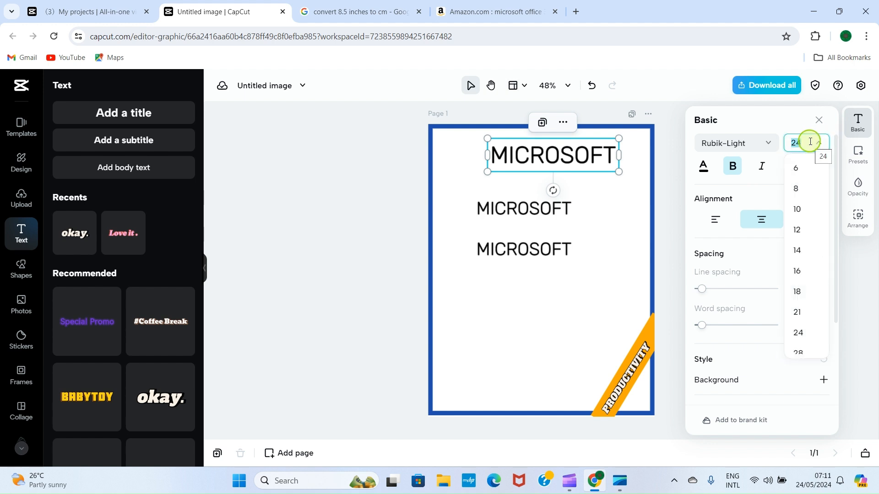
type("30")
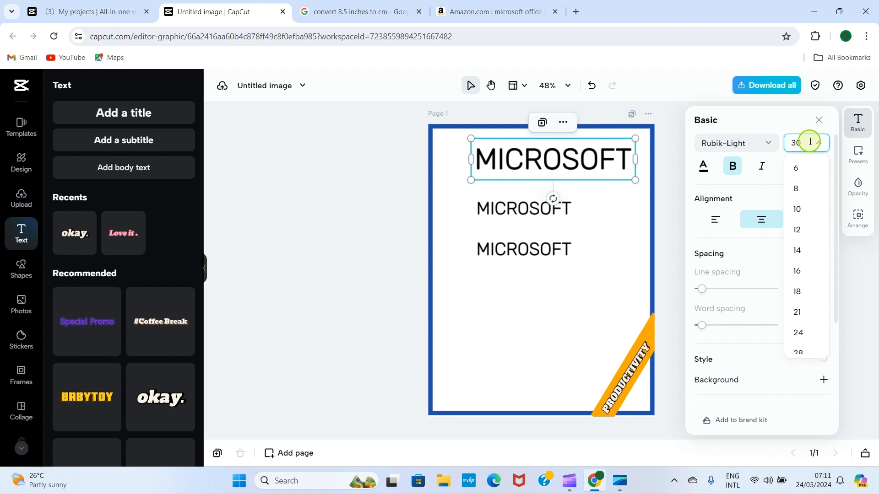
left_click(398, 155)
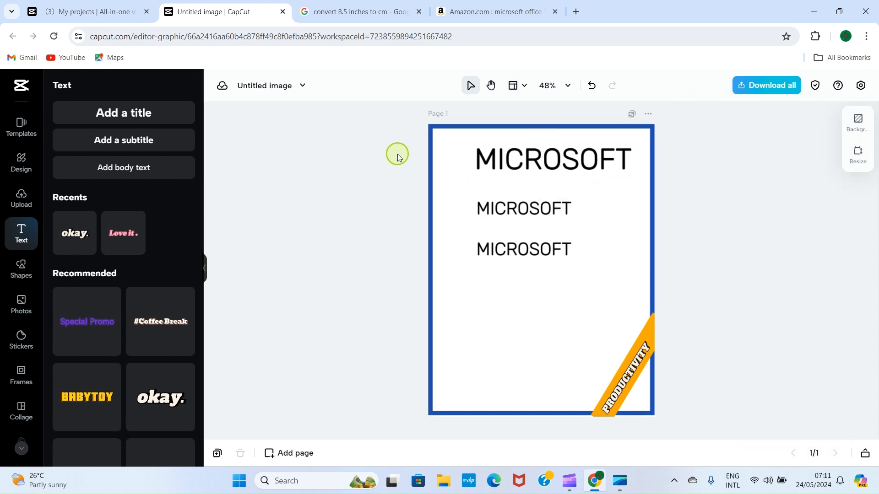
Nudge the MICROSOFT heading up, then rewrite the second copy as OFFICE 365 just beneath it
left_click(523, 149)
left_click_drag(523, 150, 529, 142)
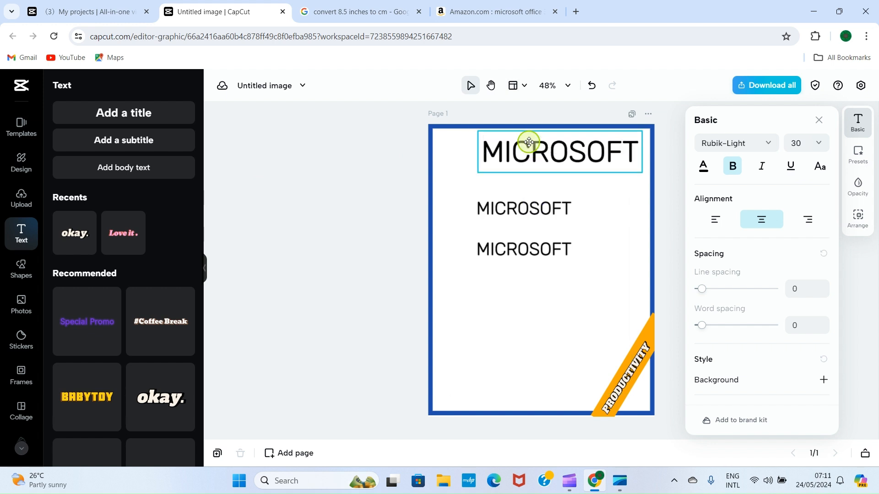
left_click(528, 142)
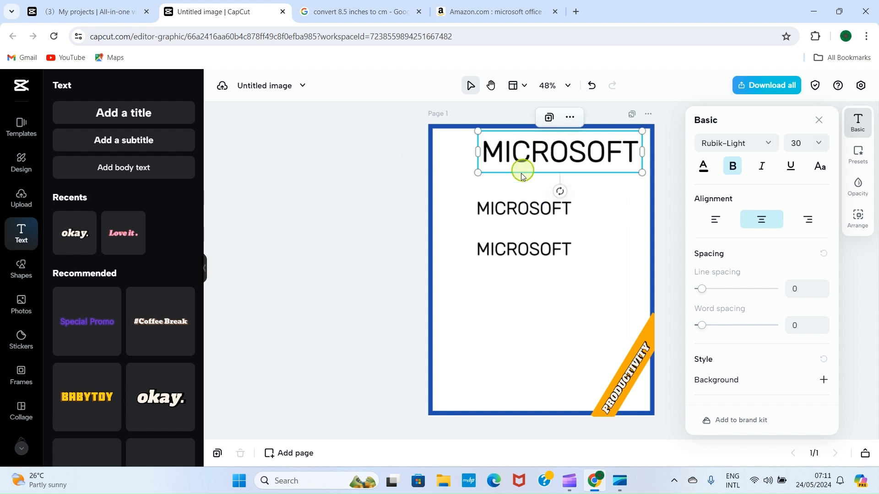
double_click(521, 211)
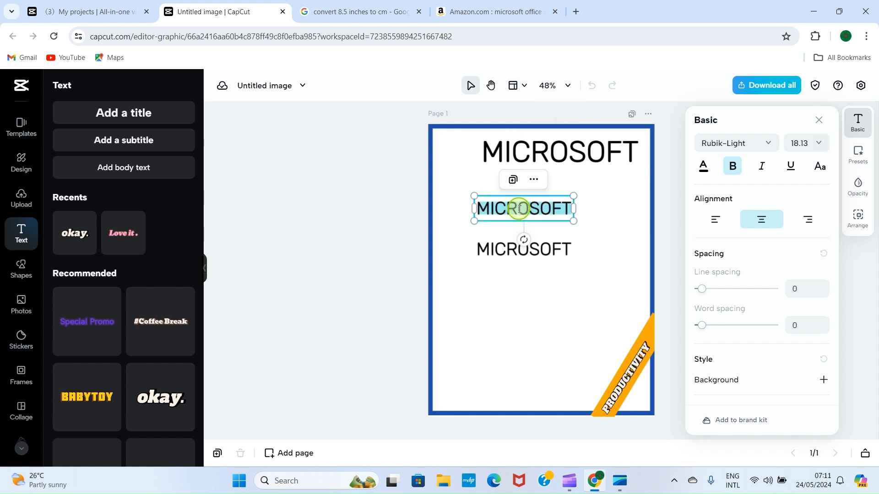
type("OFFICE 365")
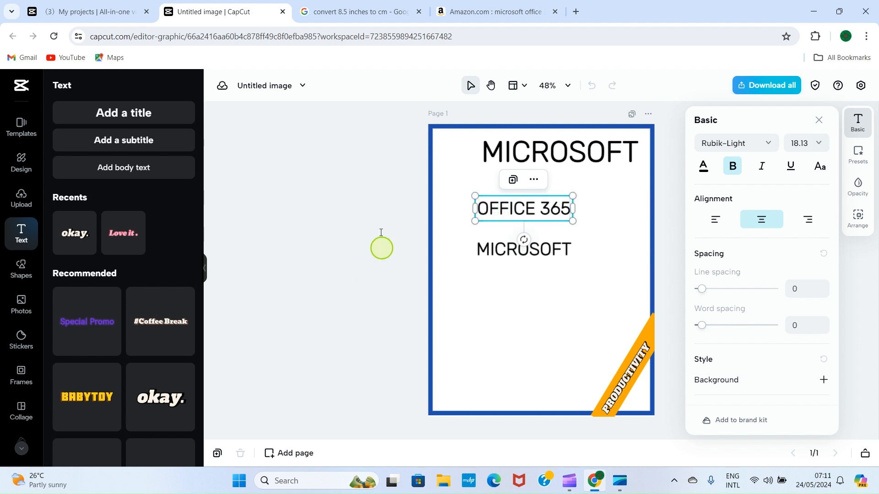
left_click(344, 196)
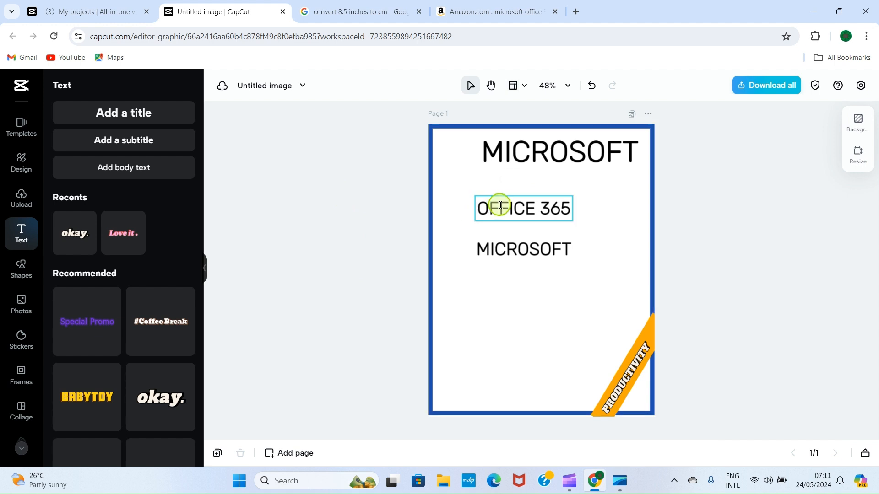
left_click_drag(498, 204, 494, 187)
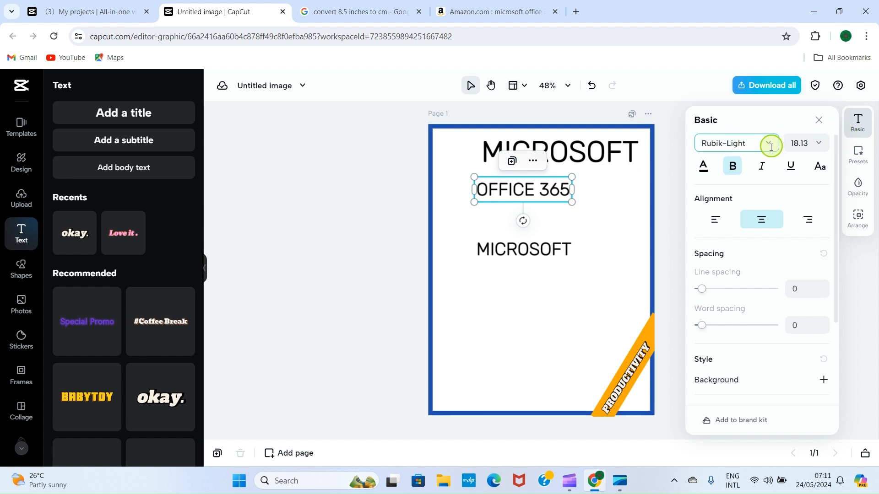
Change the OFFICE 365 font to Bevan-Regular
left_click(771, 145)
left_click(771, 147)
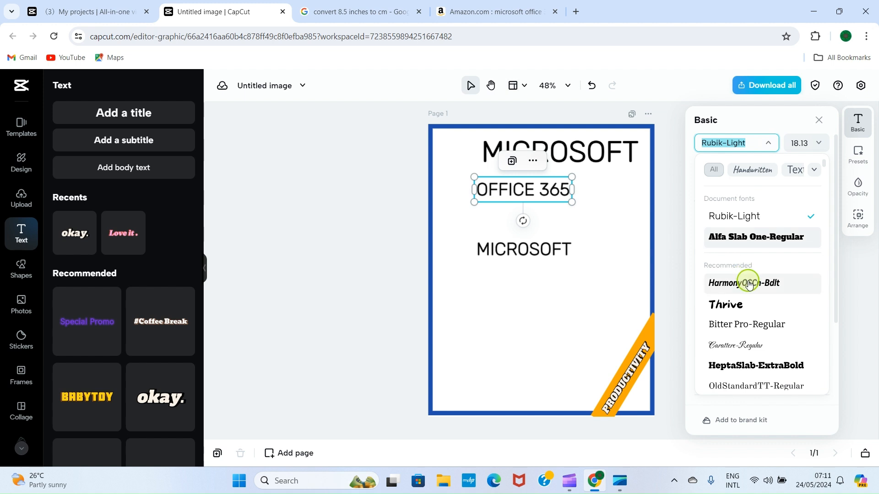
scroll(737, 288, "down", 3)
scroll(736, 302, "down", 1)
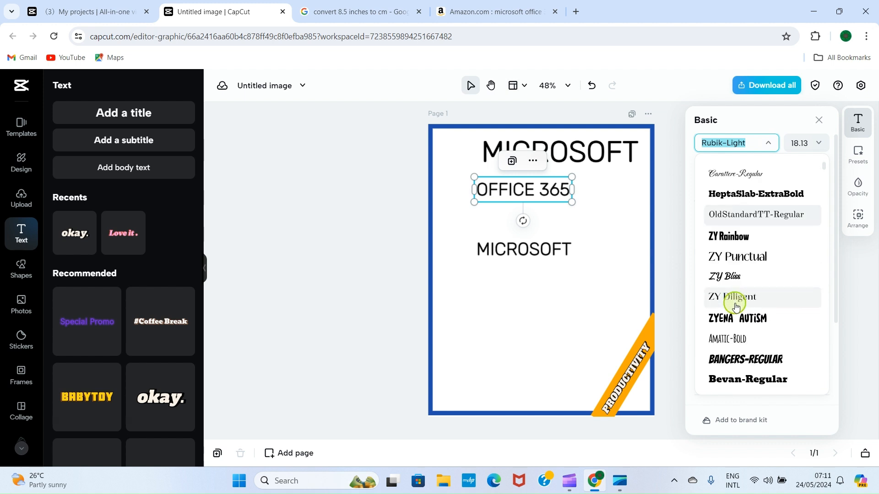
scroll(736, 309, "down", 2)
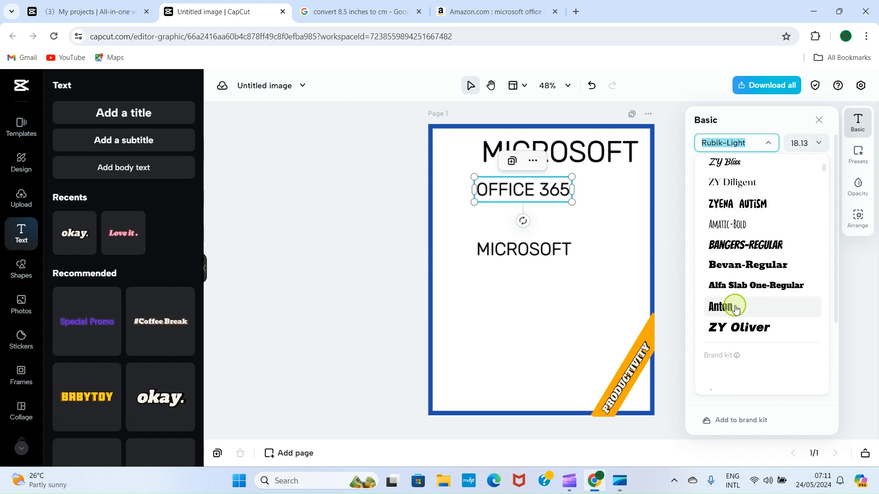
left_click(757, 269)
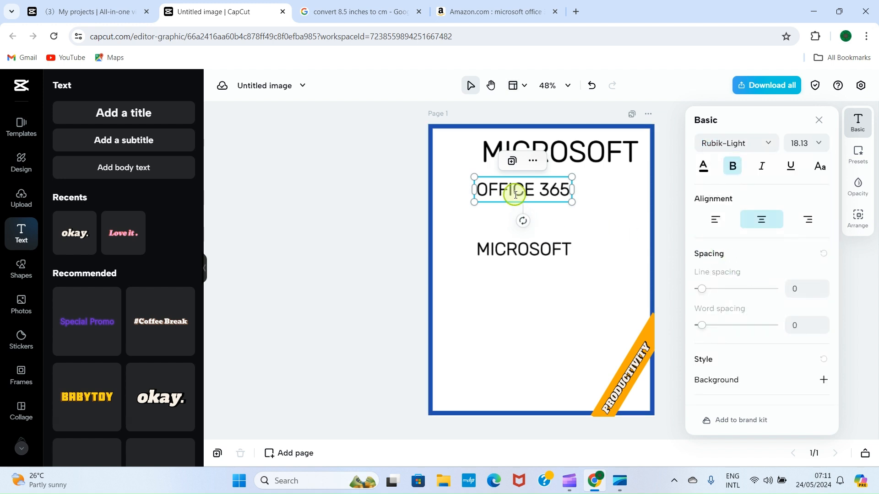
Set OFFICE 365 to size 35 and centre it under the MICROSOFT heading
left_click(806, 145)
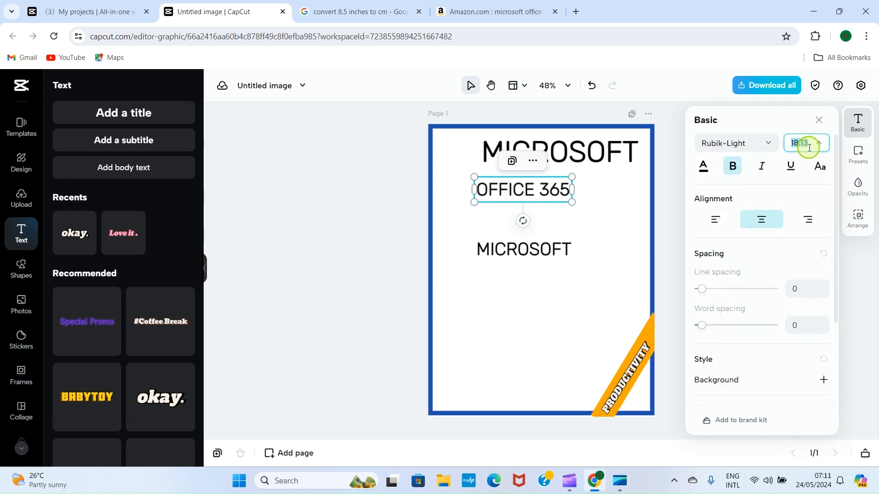
type("3")
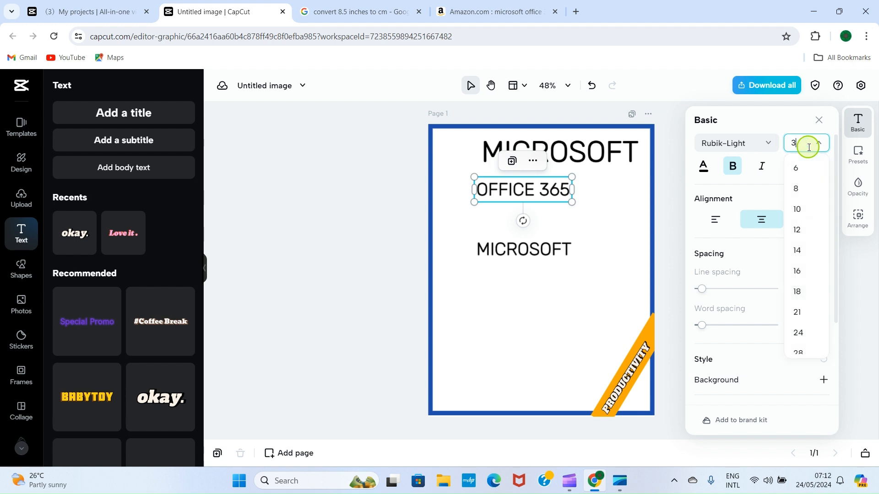
type("5")
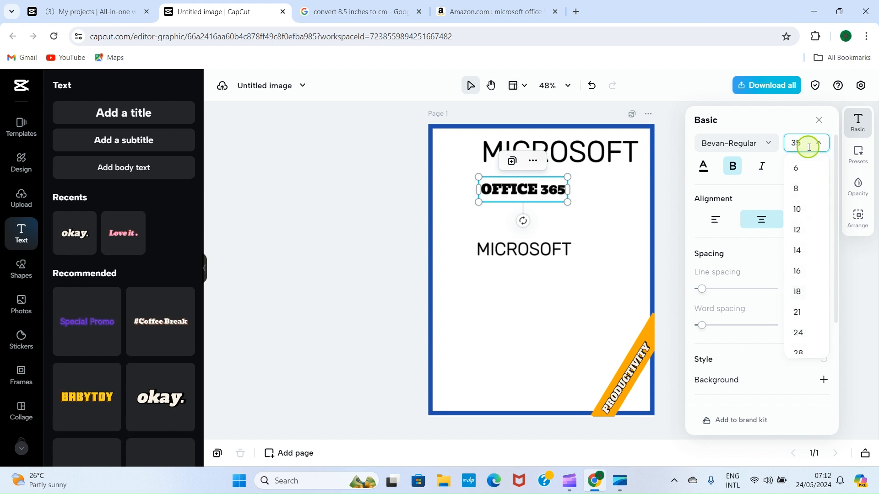
left_click(304, 156)
left_click_drag(506, 191, 529, 187)
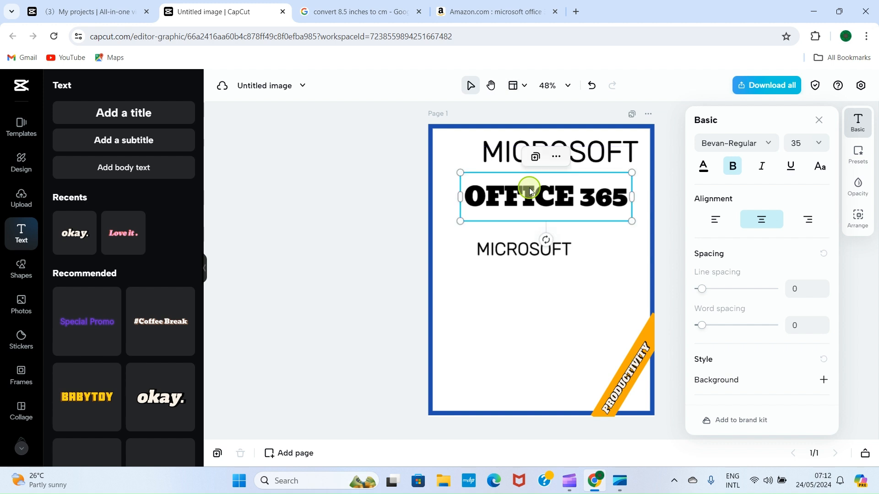
left_click(360, 185)
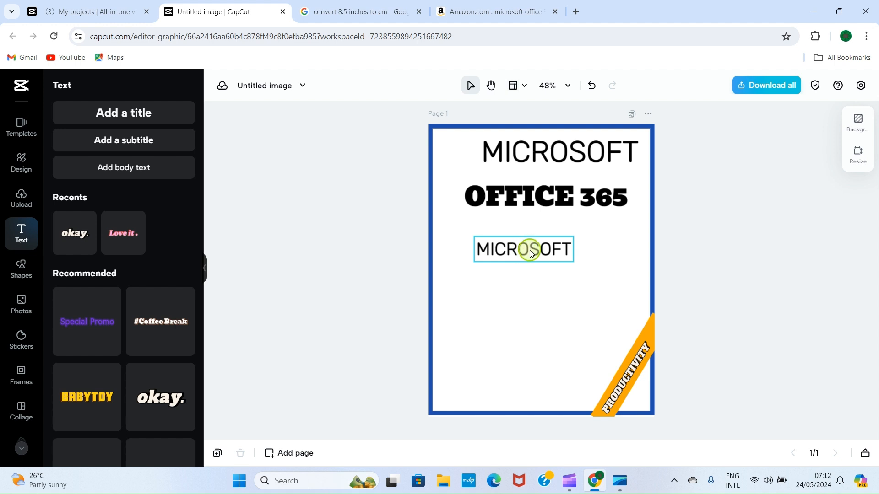
Delete the lower MICROSOFT copy, add a subtitle text box, and clear its placeholder words
left_click(560, 251)
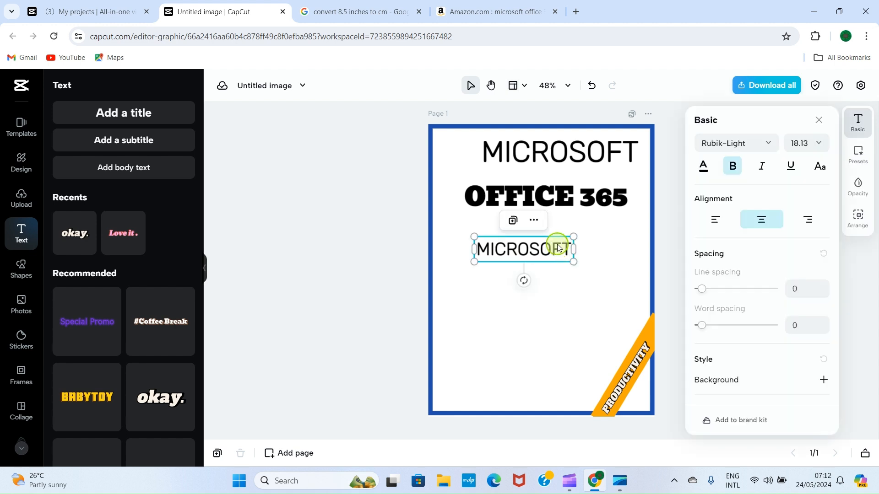
key("Delete")
left_click(124, 147)
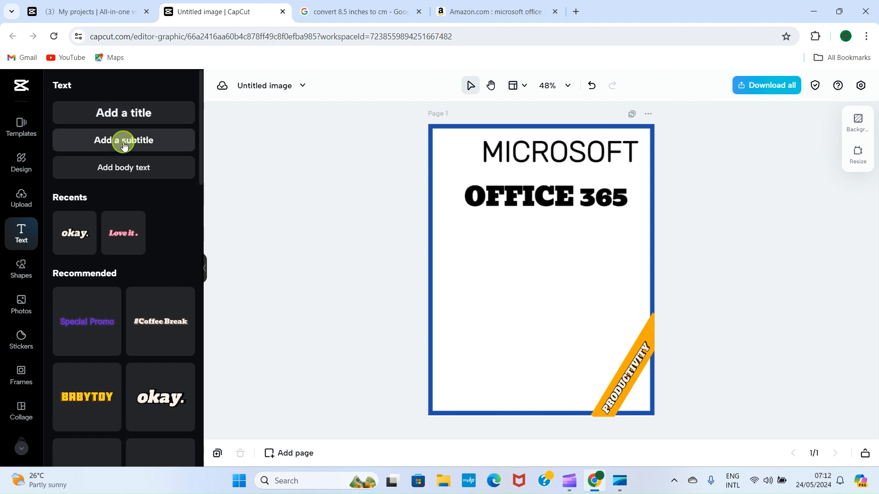
left_click(549, 268)
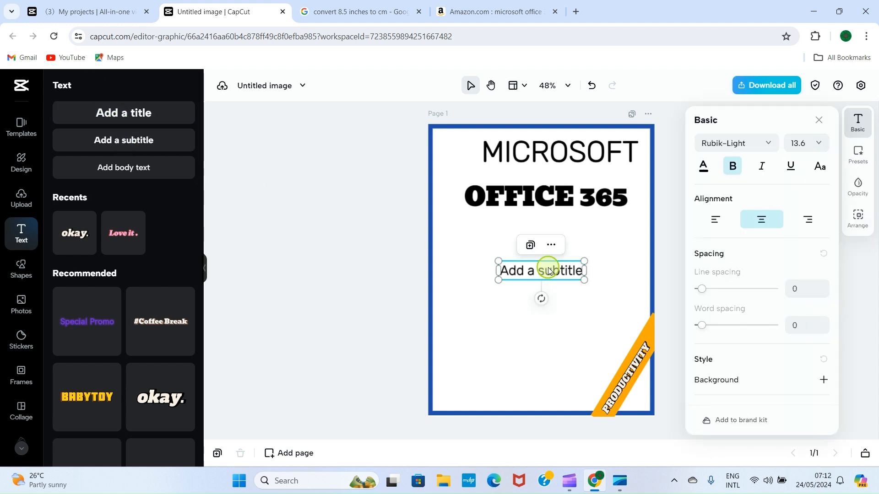
double_click(549, 269)
key("BackSpace")
key("BackSpace")
key("BackSpace")
key("BackSpace")
key("BackSpace")
key("BackSpace")
key("BackSpace")
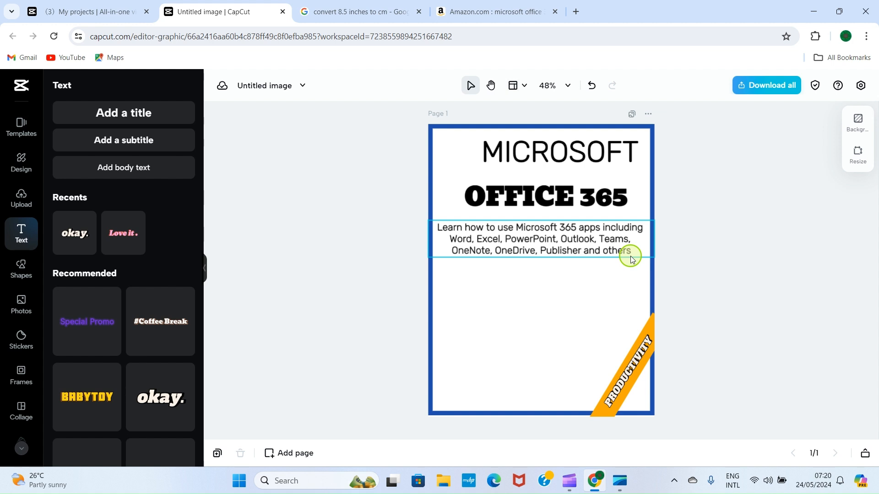
Try Rubik-Light, HeptaSlab-ExtraBold and Carattere on OFFICE 365, settling on Bitter Pro-Regular
left_click(550, 202)
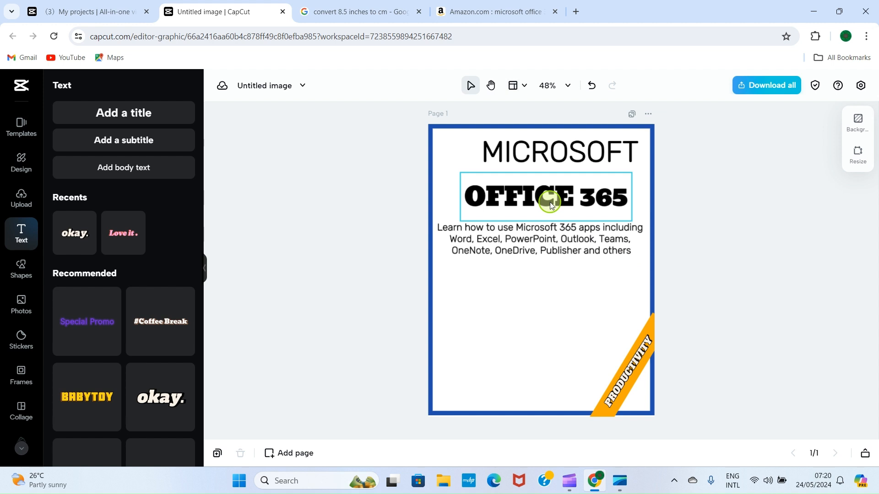
left_click(525, 198)
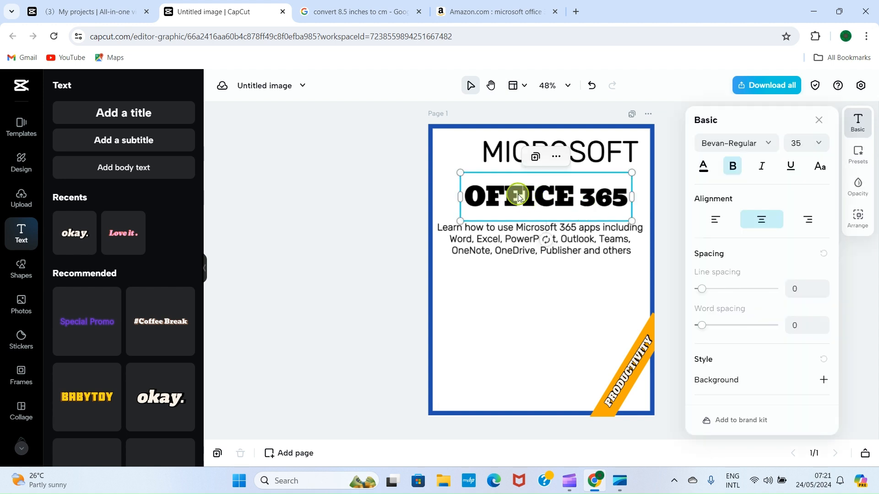
left_click(766, 146)
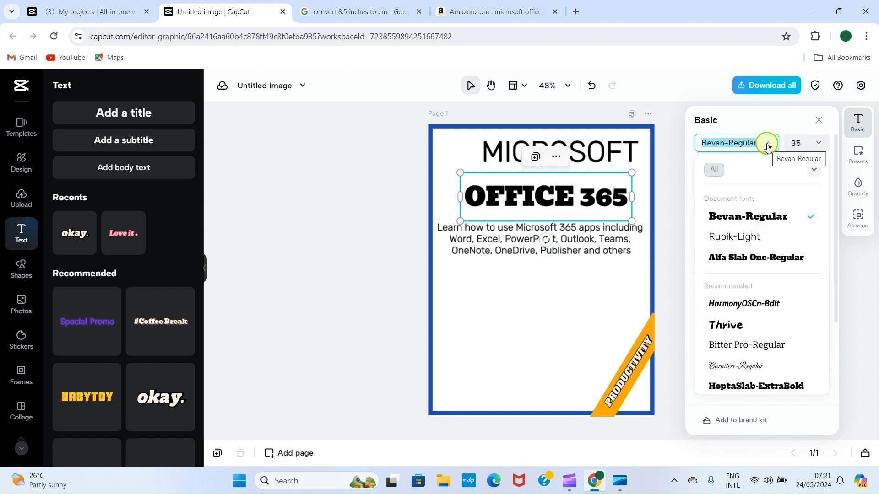
left_click(734, 239)
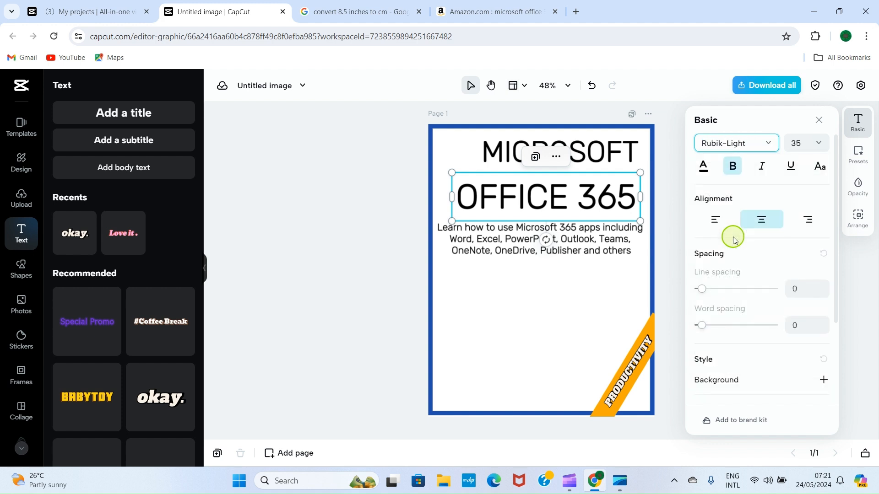
left_click(765, 143)
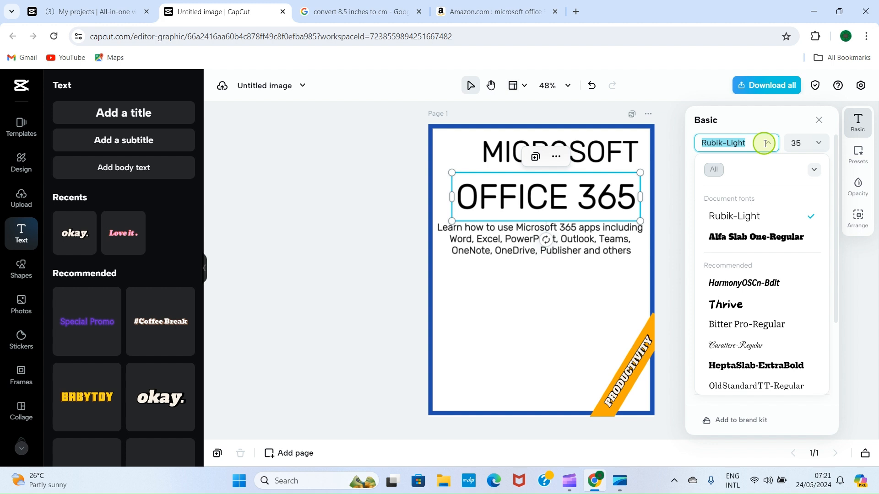
scroll(735, 288, "down", 3)
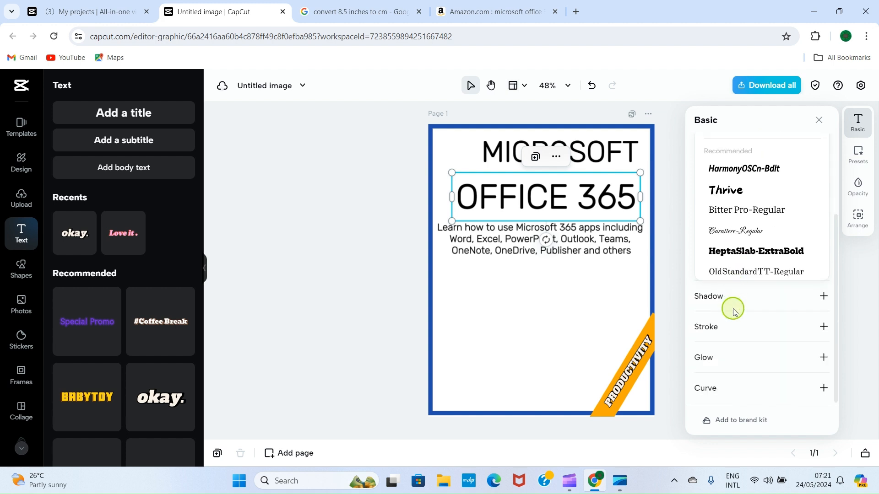
left_click(731, 241)
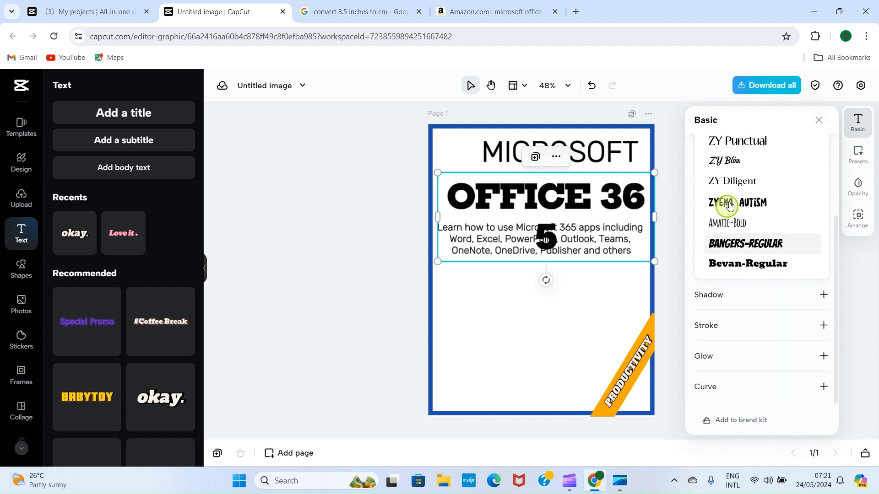
scroll(730, 197, "up", 2)
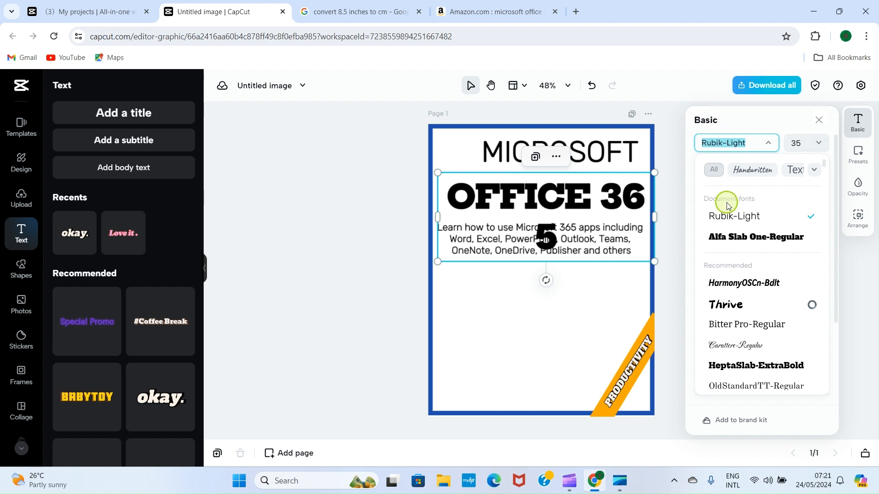
scroll(729, 205, "down", 3)
left_click(742, 231)
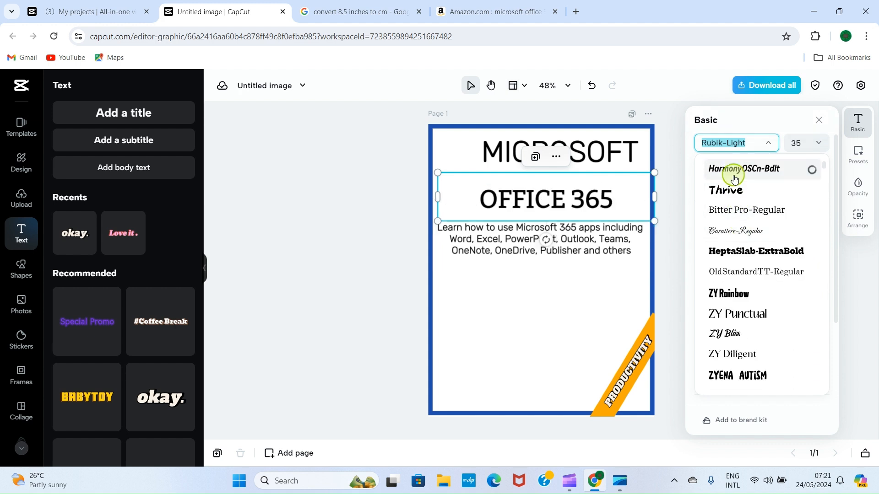
left_click(729, 211)
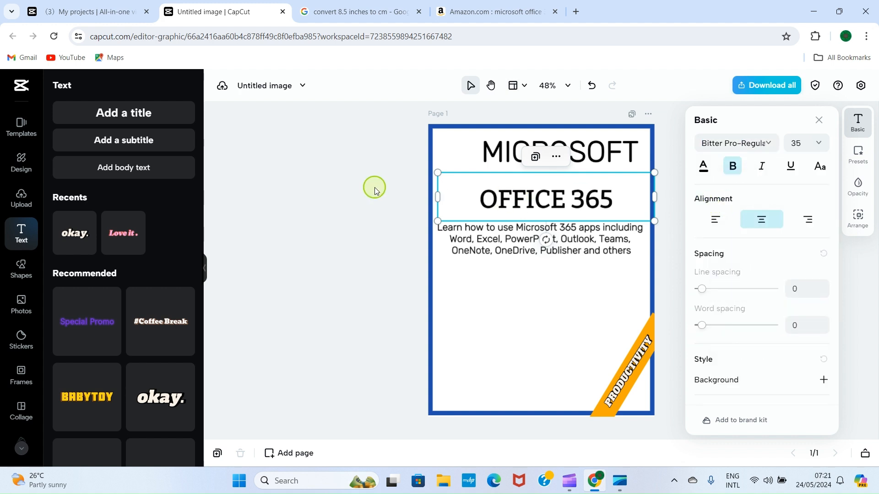
Nudge the OFFICE 365 heading slightly upward
left_click(397, 190)
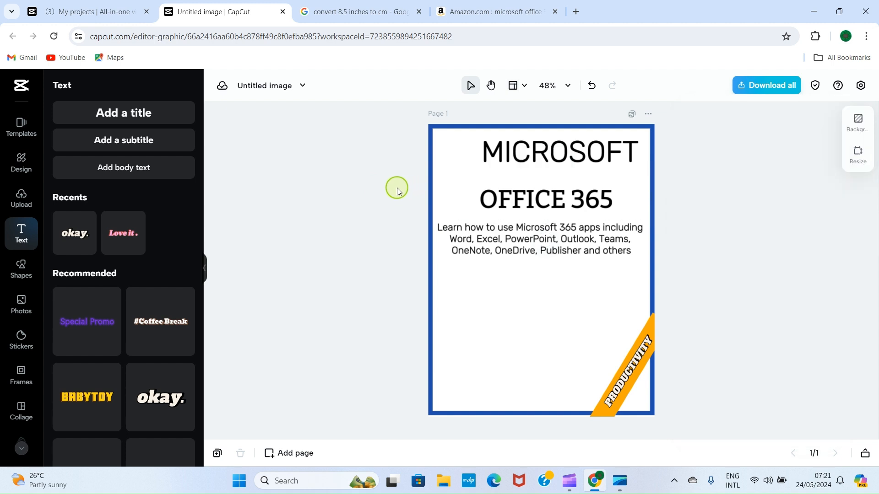
left_click(558, 187)
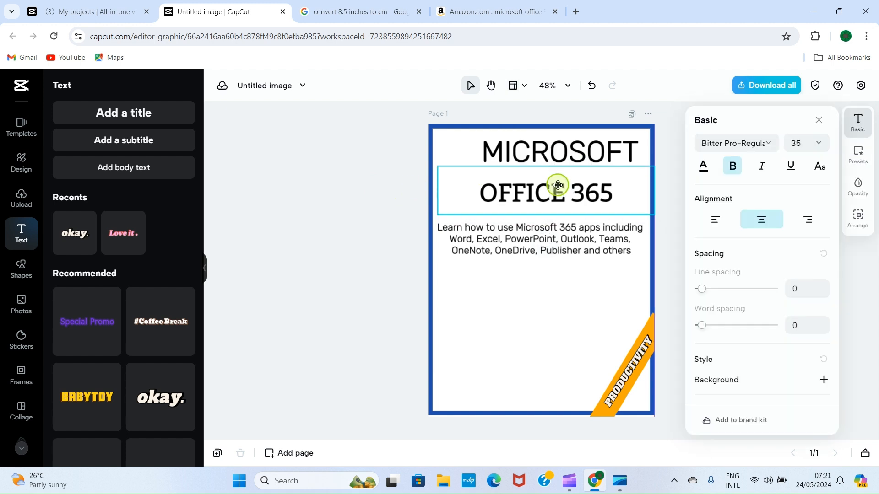
left_click_drag(557, 185, 555, 184)
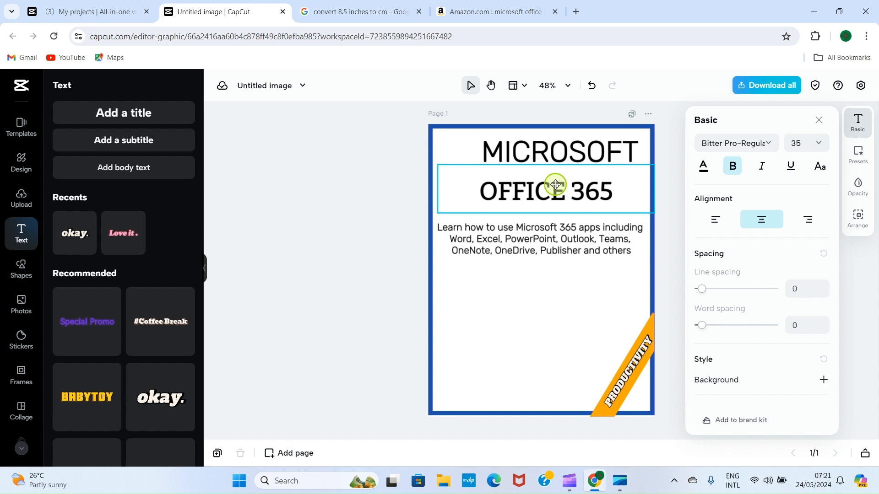
left_click(369, 251)
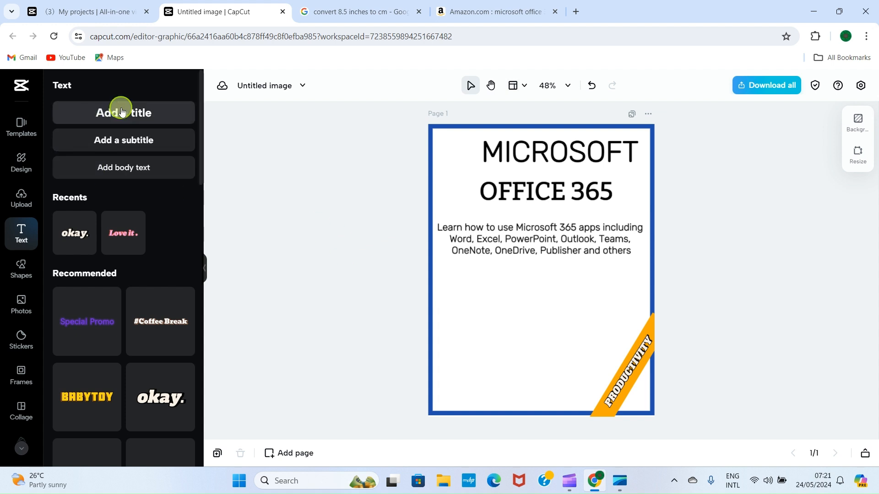
Place a title text near the page bottom, replace its placeholder with the author's name, and shift it right
left_click_drag(121, 112, 549, 379)
double_click(550, 379)
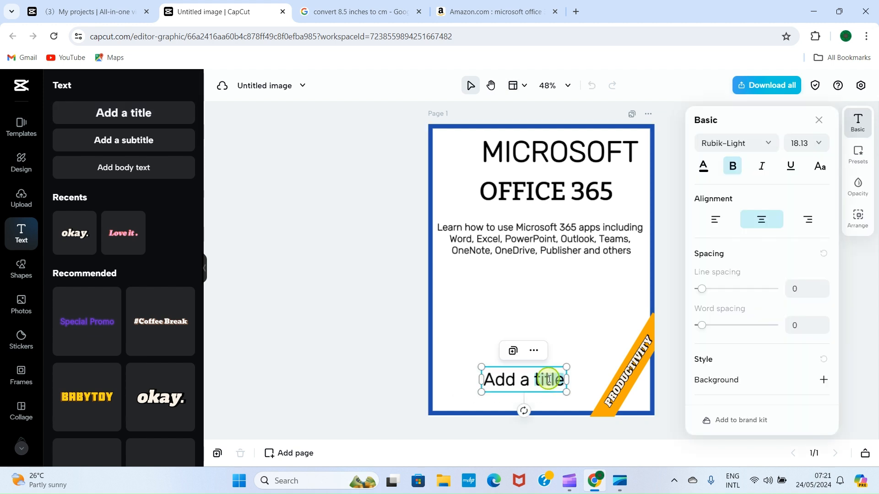
key("BackSpace")
key("BackSpace")
key("BackSpace")
key("BackSpace")
key("BackSpace")
key("BackSpace")
key("BackSpace")
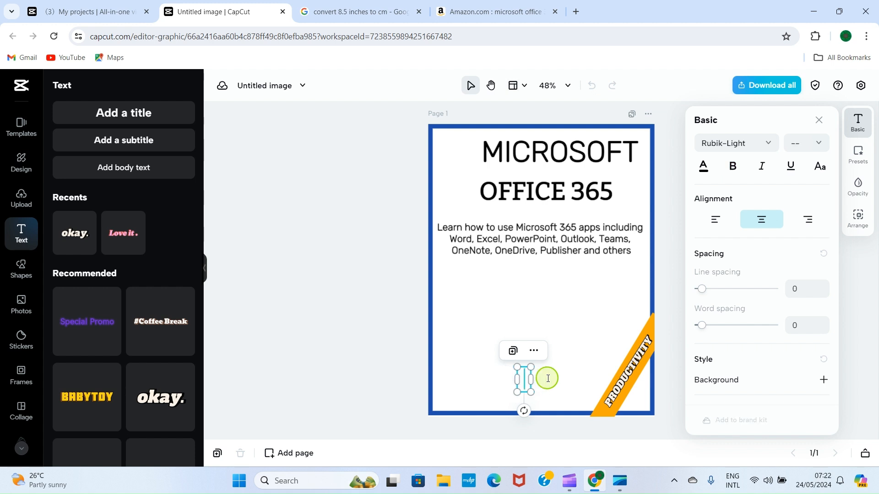
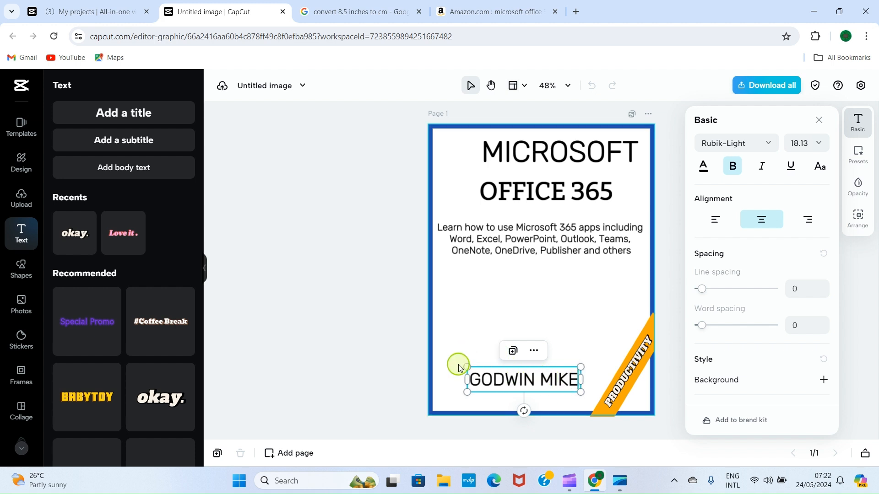
left_click(451, 382)
left_click(512, 381)
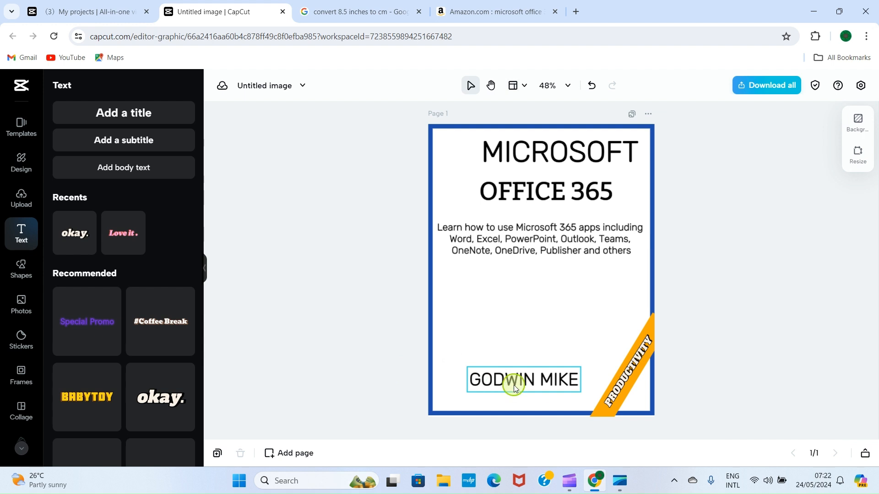
left_click_drag(518, 385, 519, 384)
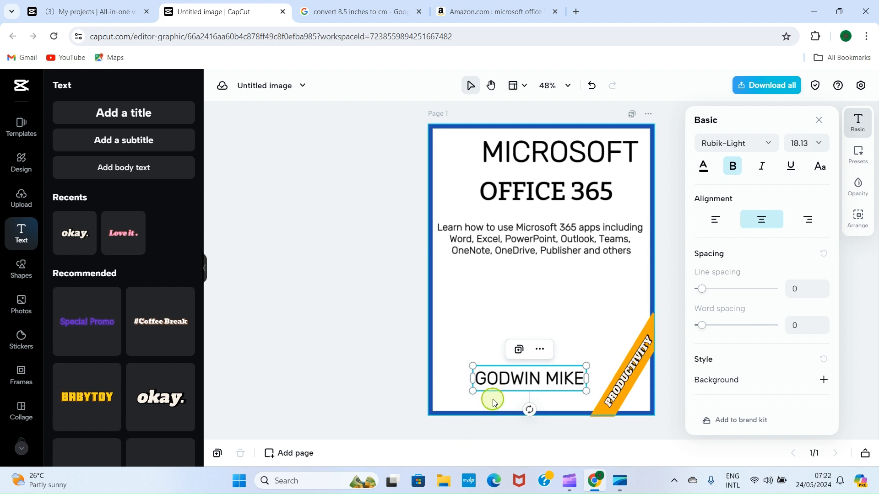
Add a rounded rectangle, resize it into a thin bar over the name, and send it behind the text
left_click(17, 275)
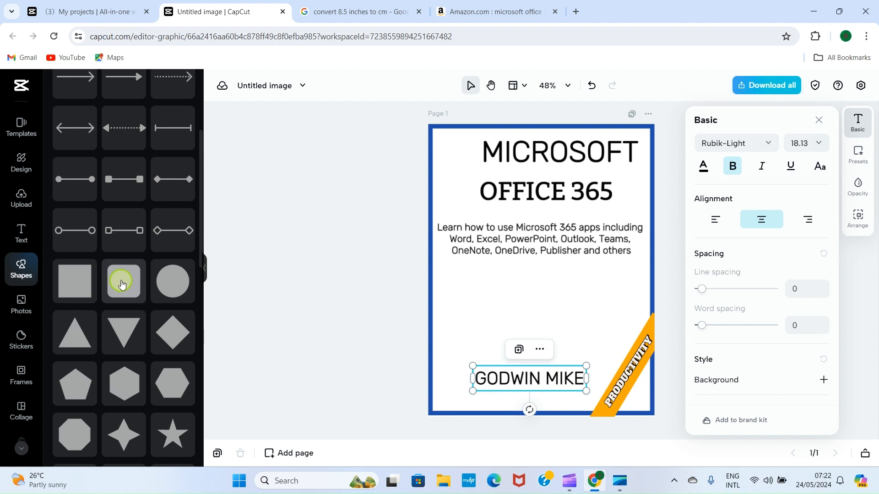
left_click_drag(122, 285, 586, 374)
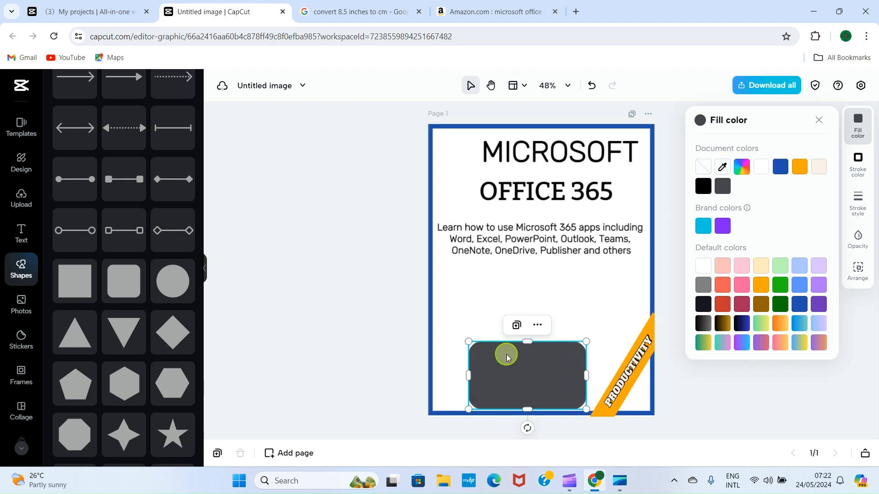
left_click_drag(527, 341, 535, 367)
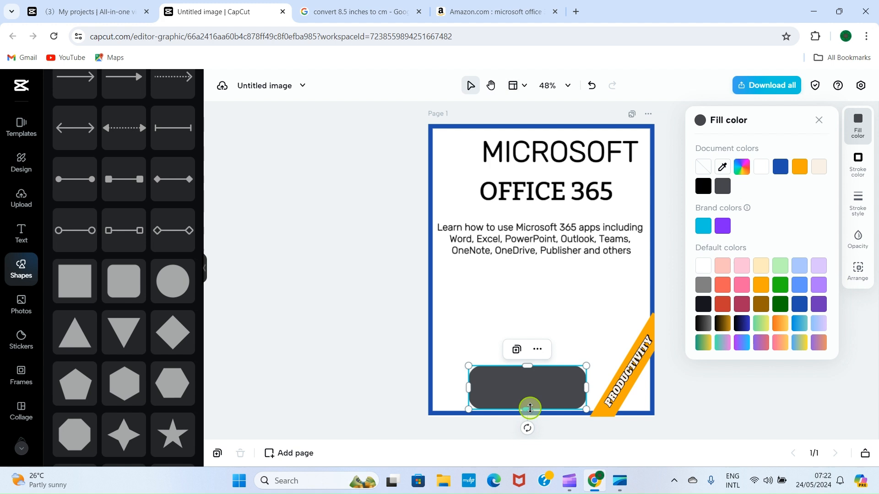
left_click_drag(532, 407, 533, 357)
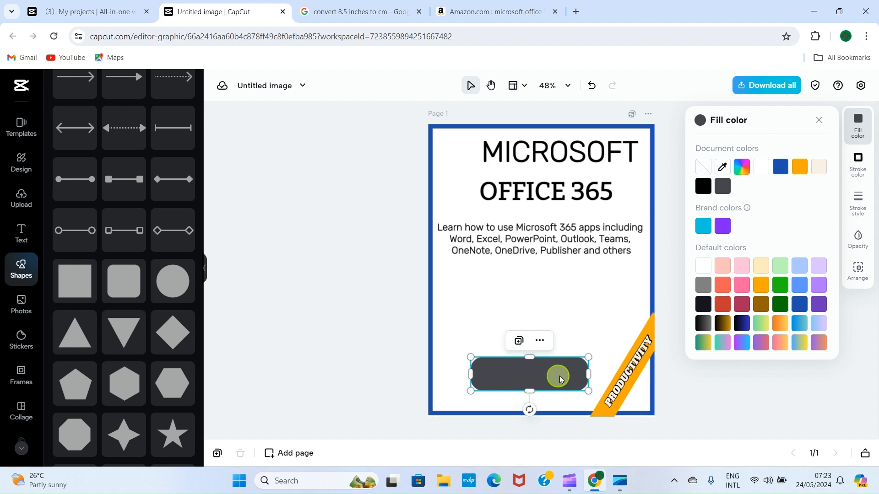
left_click(540, 341)
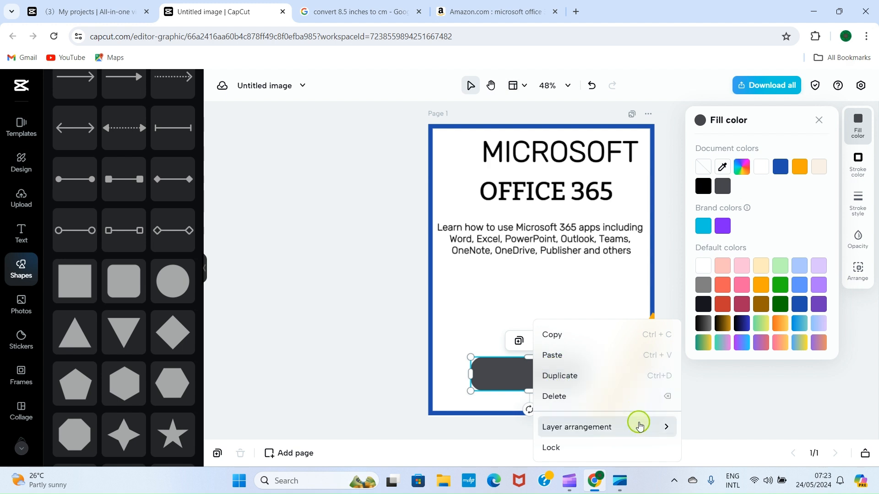
mouse_move(667, 435)
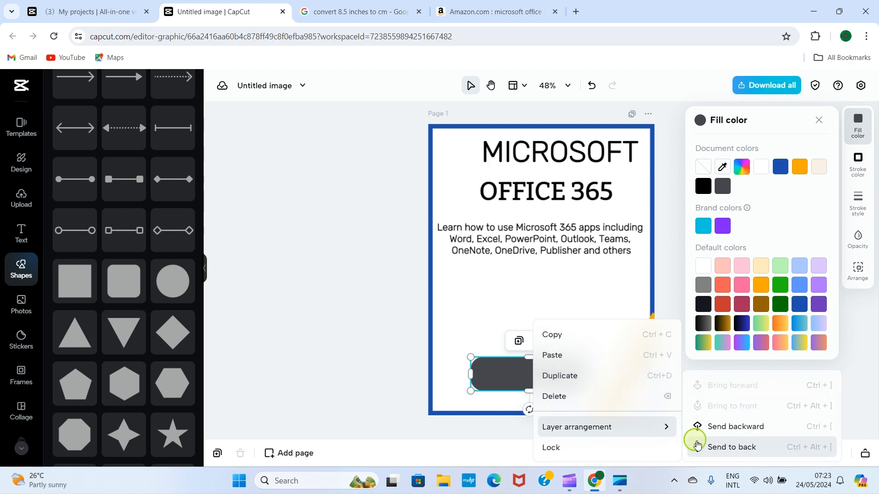
left_click(737, 427)
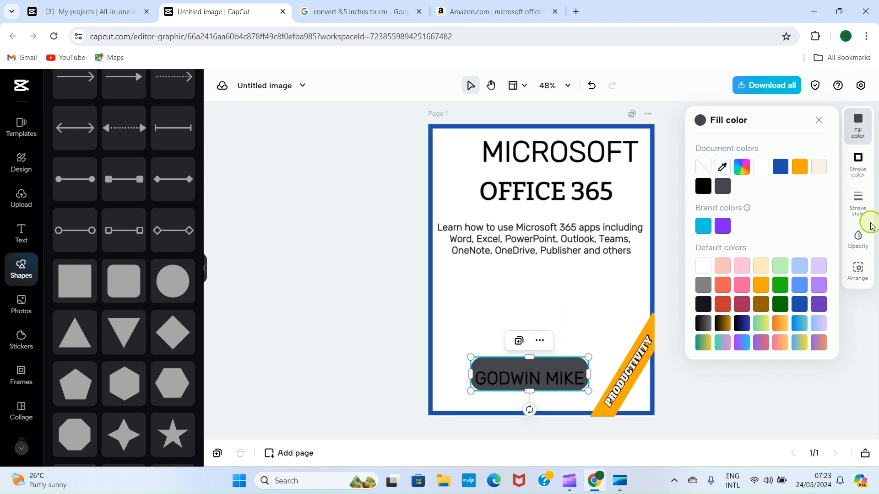
Fill the name box light blue, adjust its height, and set its corner radius to 50
left_click(804, 293)
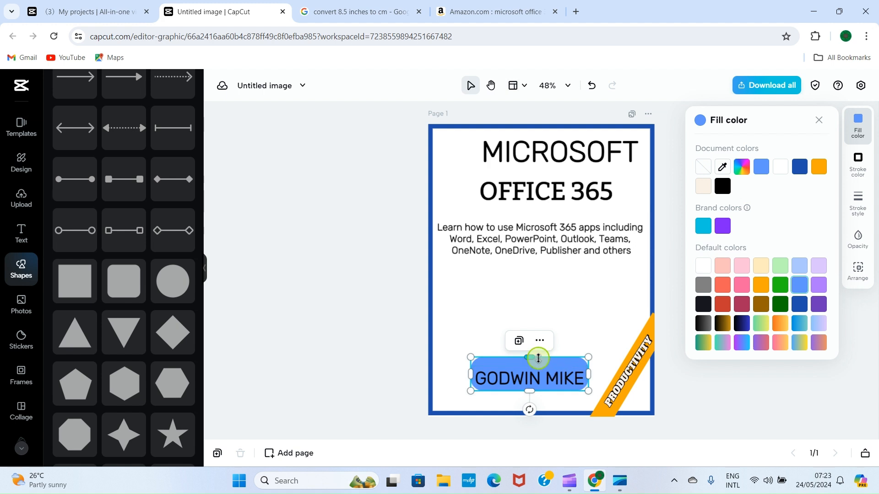
left_click_drag(532, 357, 532, 367)
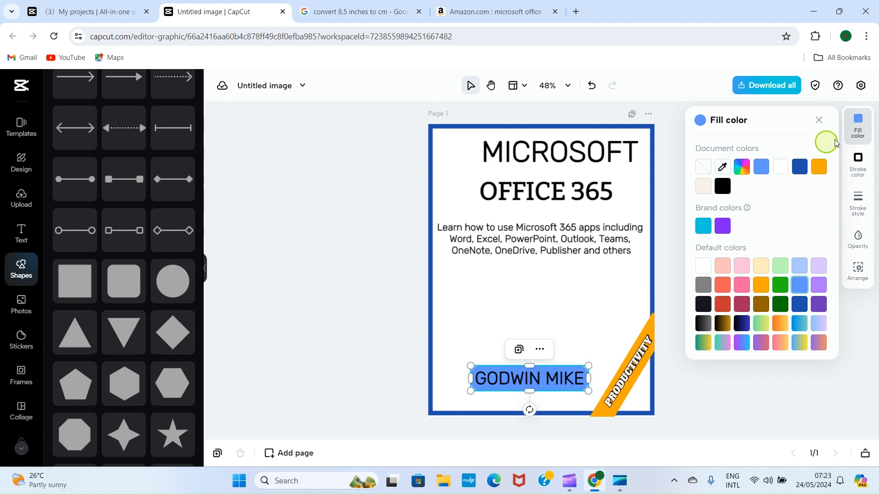
left_click(859, 200)
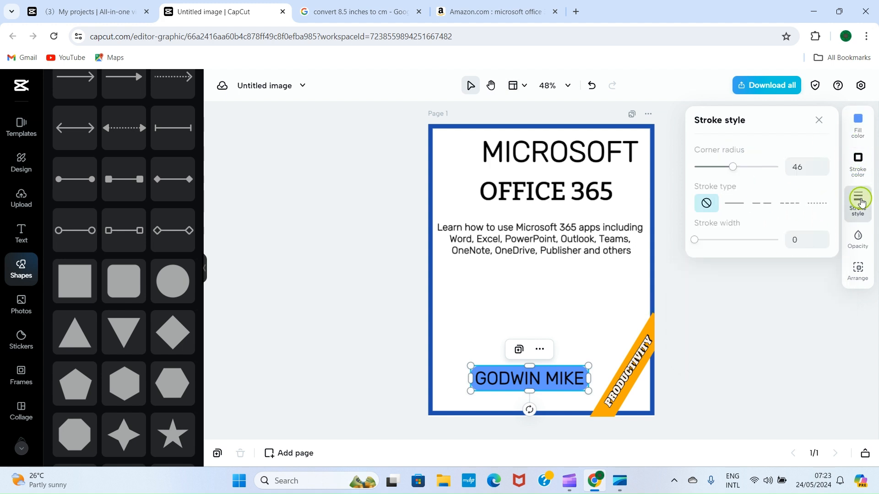
left_click_drag(733, 167, 736, 169)
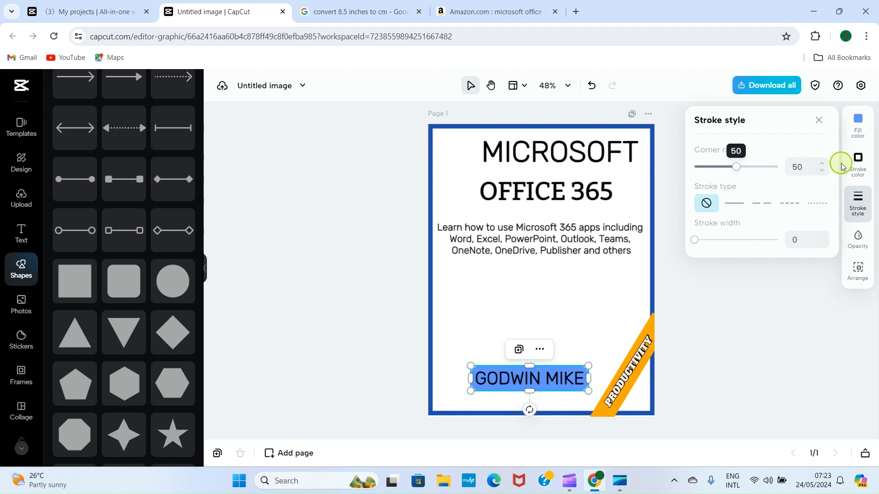
Give the name box a solid black outline of width 10, then select the name text
left_click(861, 172)
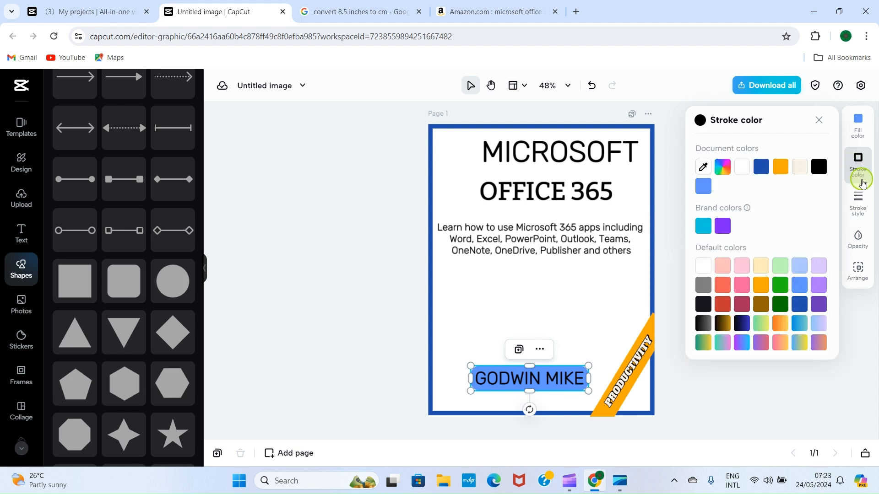
left_click(857, 204)
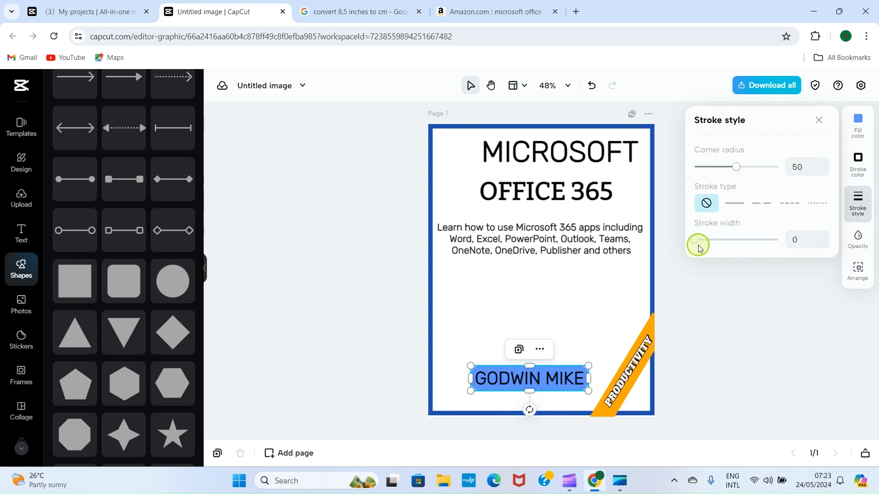
mouse_move(696, 247)
left_mouse_down()
mouse_move(717, 243)
mouse_move(703, 246)
left_mouse_up()
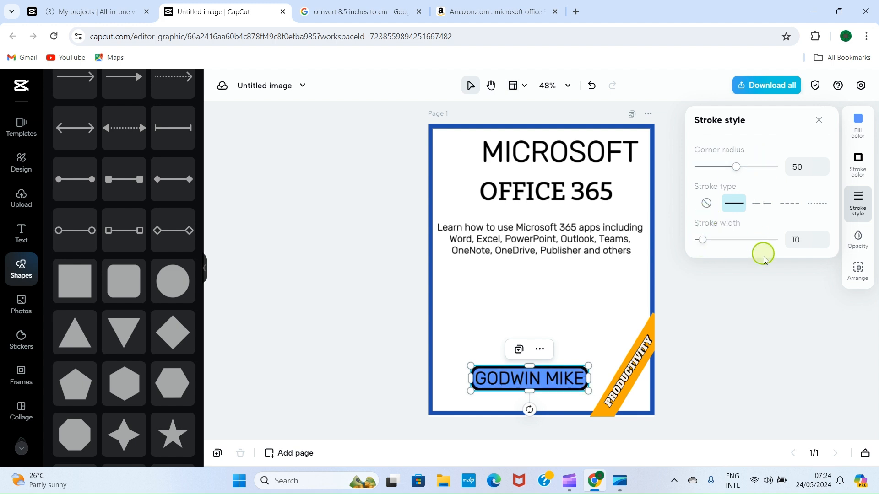
left_click(769, 304)
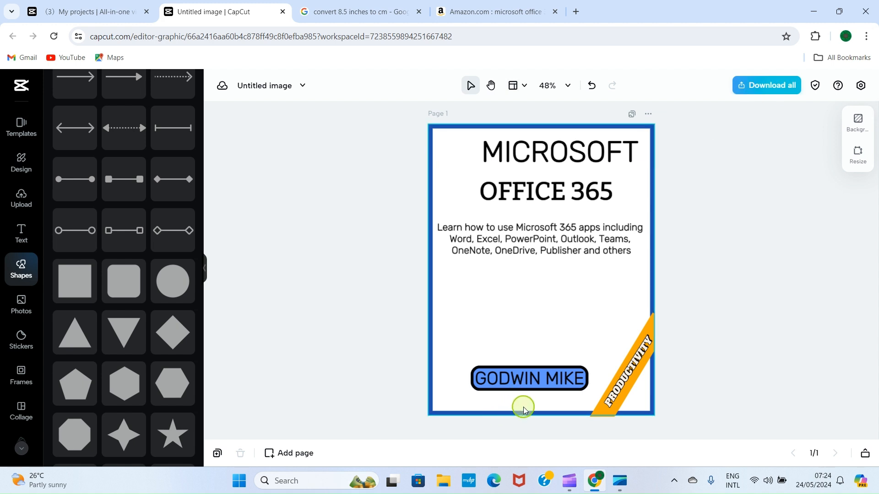
left_click(522, 387)
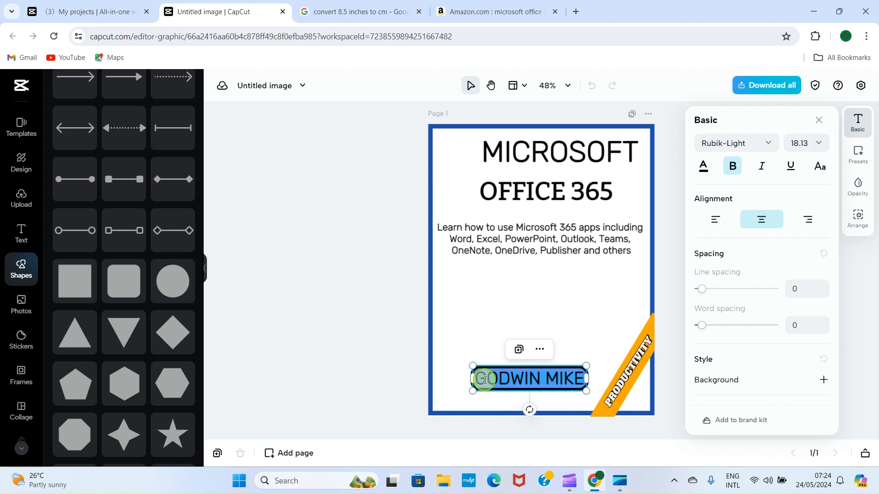
Color the author's name in the bottom label white
left_click(704, 168)
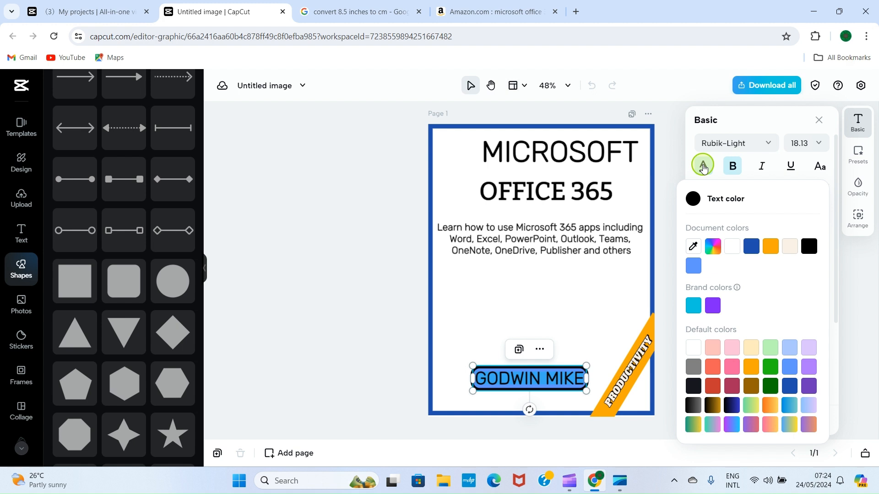
left_click(693, 349)
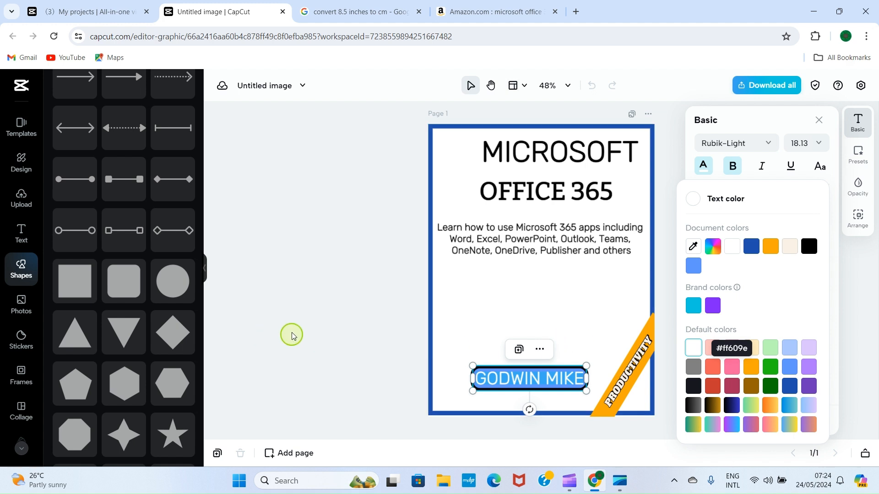
left_click(355, 316)
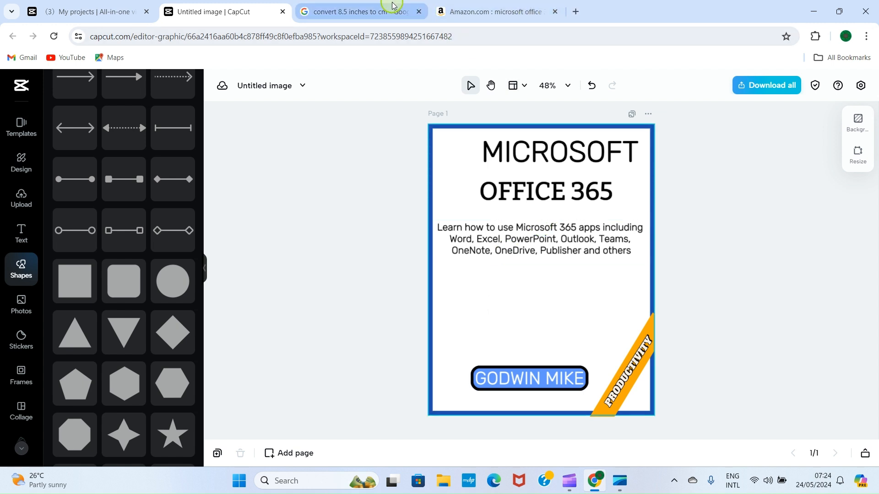
Run a Google search for 'Microsoft 365 logo'
left_click(361, 17)
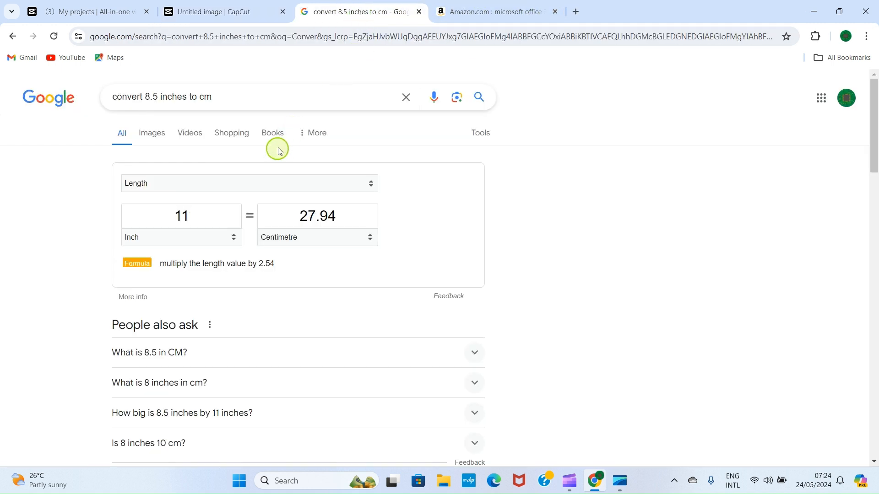
left_click(288, 38)
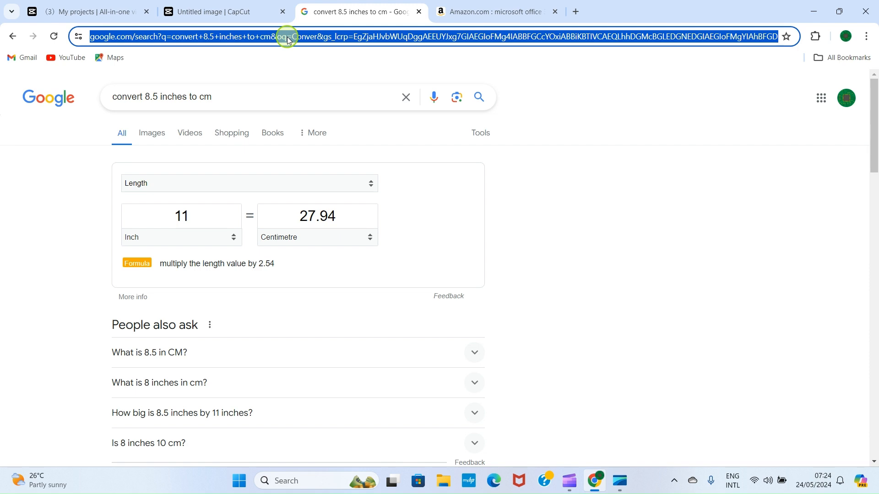
type("Micr")
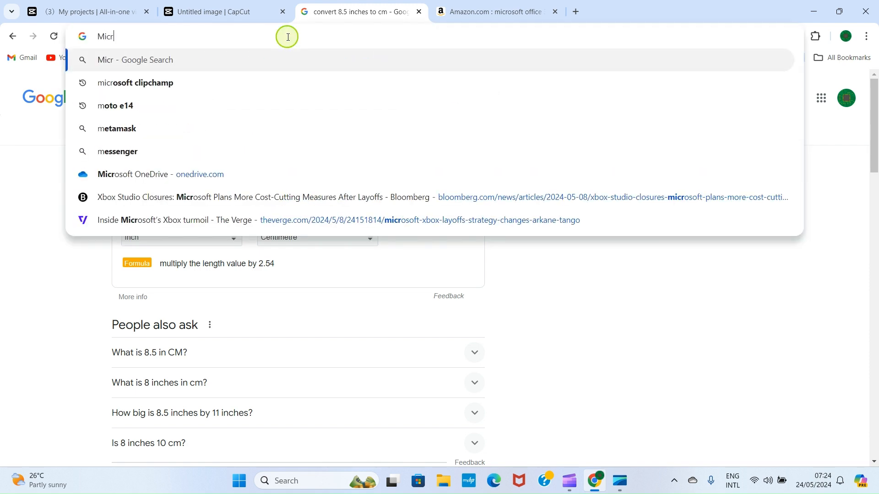
type("osoft 365 logo")
key("Return")
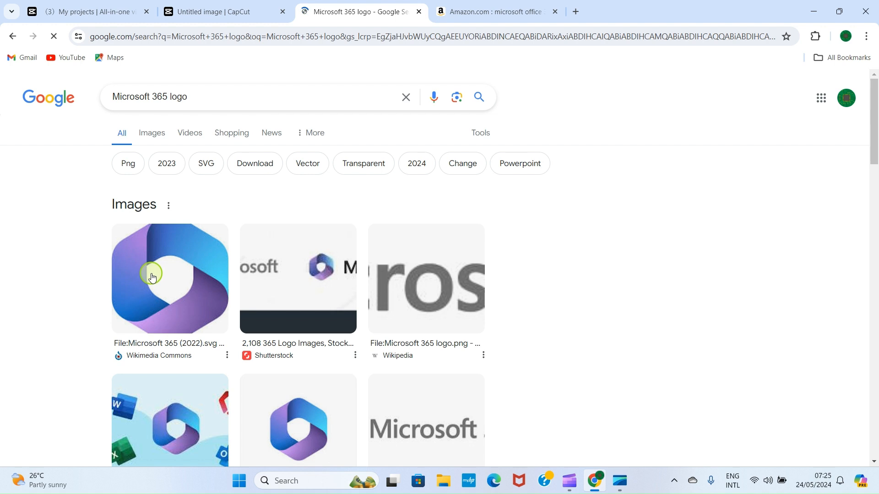
Save the first logo image result into Downloads as 365newlogo
left_click(153, 278)
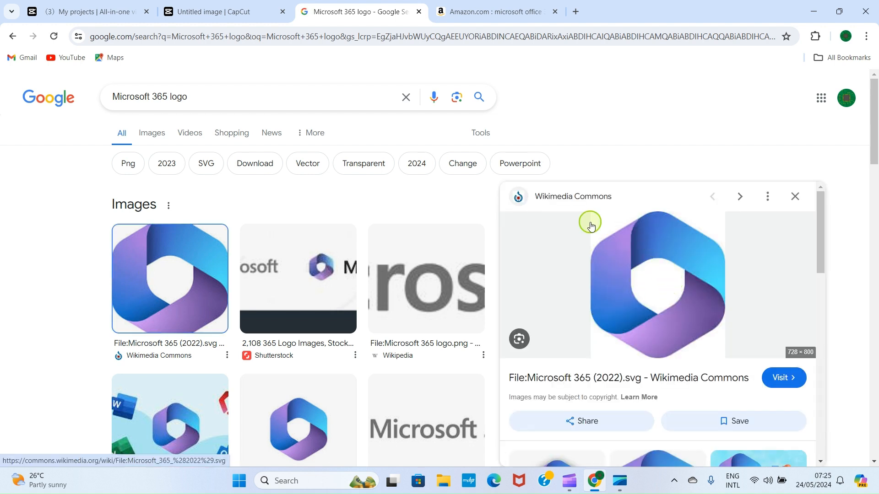
right_click(650, 313)
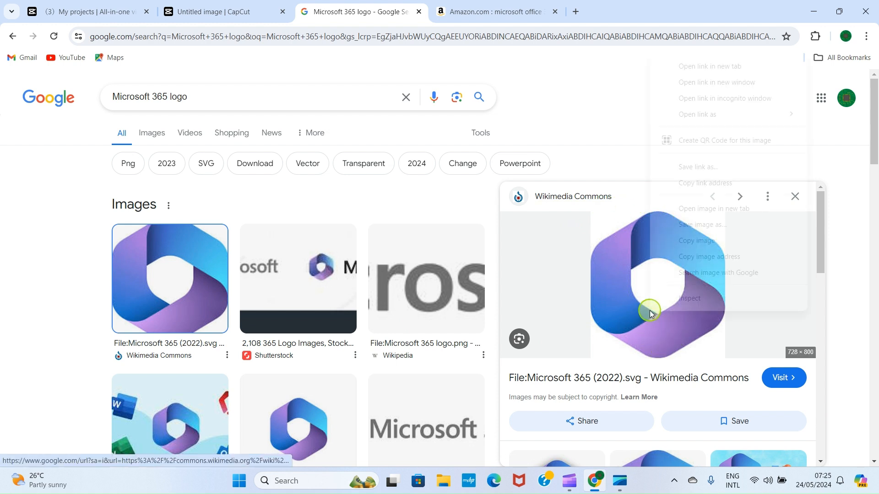
left_click(696, 225)
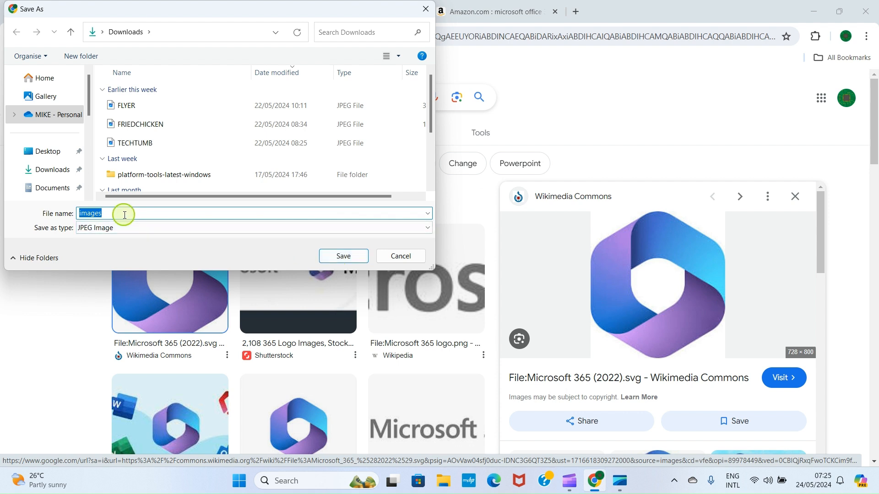
type("365newlogo")
left_click(359, 254)
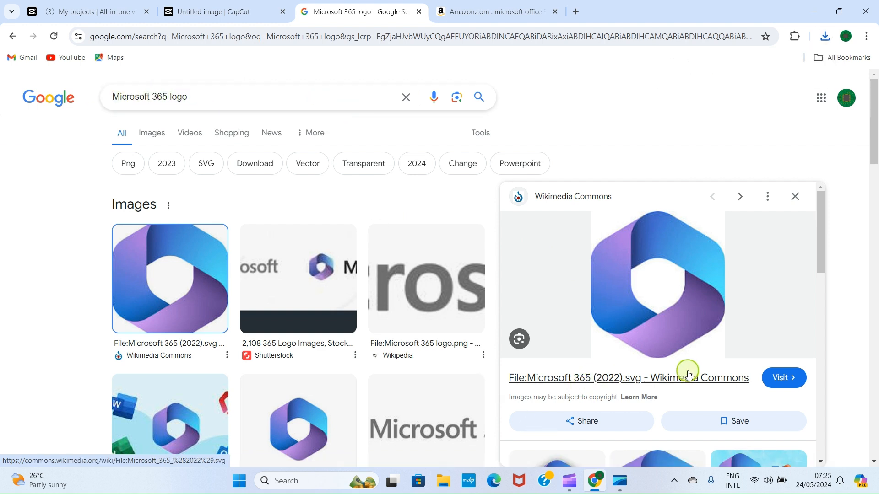
Upload 365newlogo.jpeg from the Downloads folder into CapCut's uploads
left_click(219, 13)
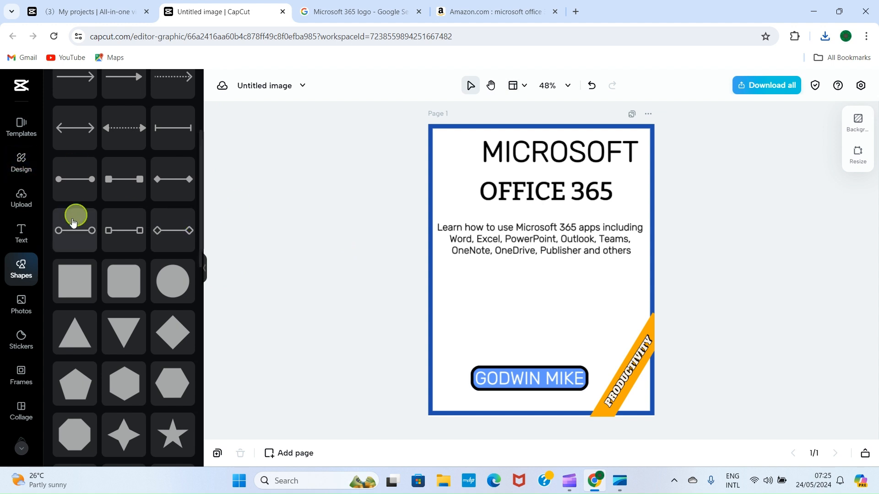
scroll(65, 232, "up", 4)
left_click(21, 196)
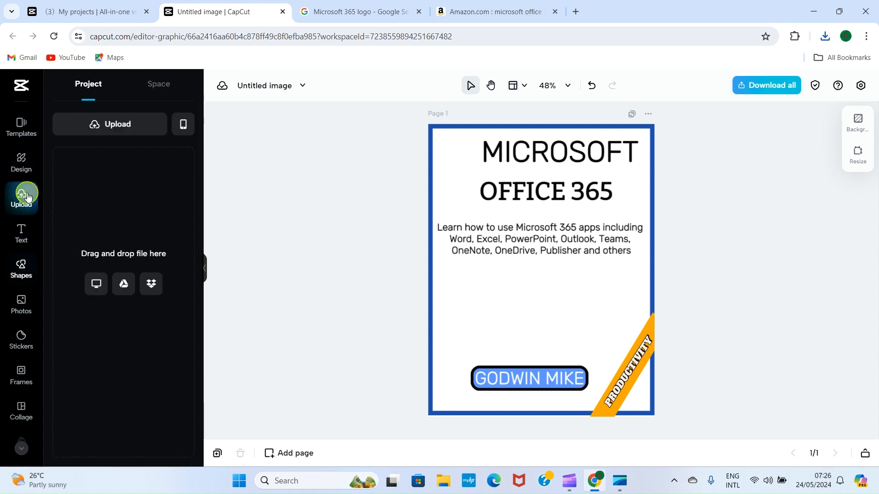
left_click(118, 124)
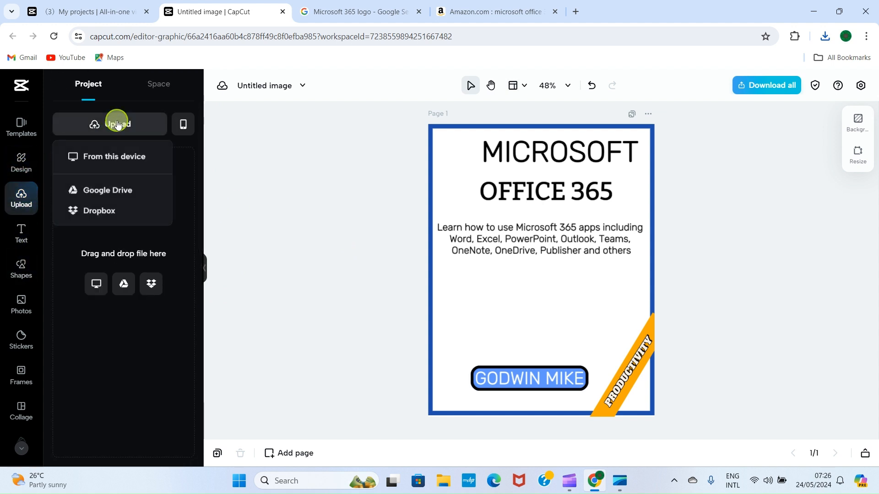
left_click(98, 157)
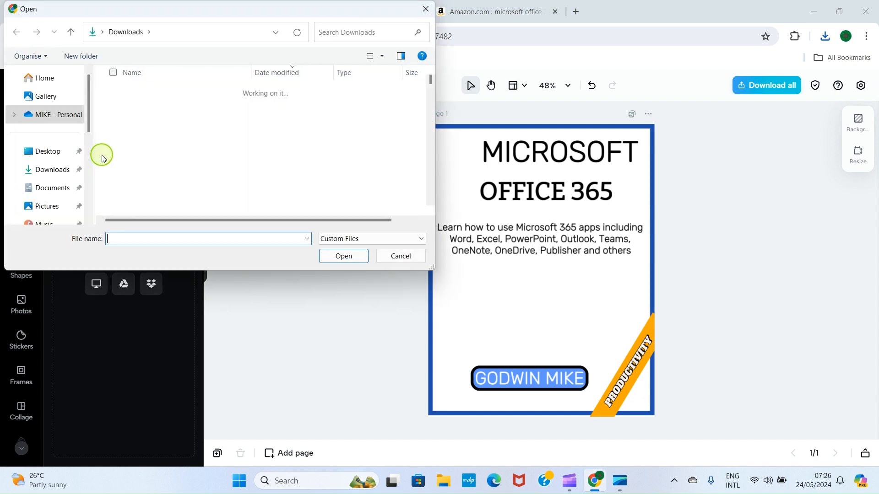
left_click(144, 106)
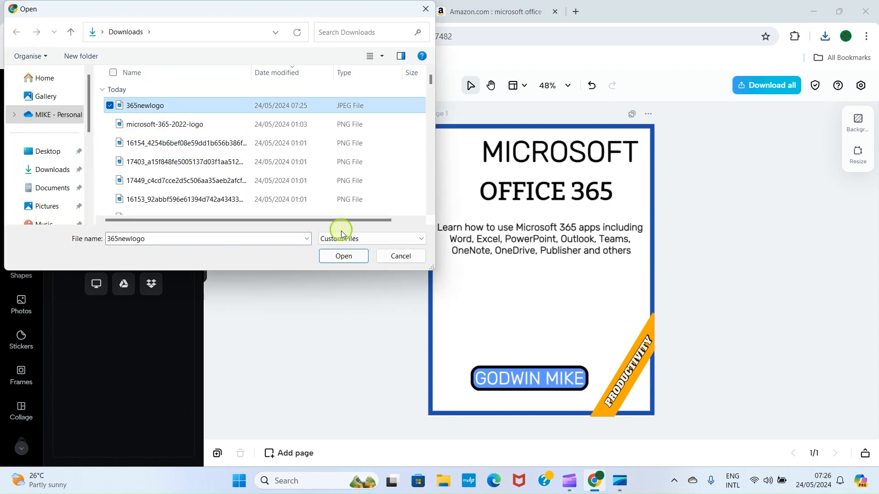
left_click(344, 256)
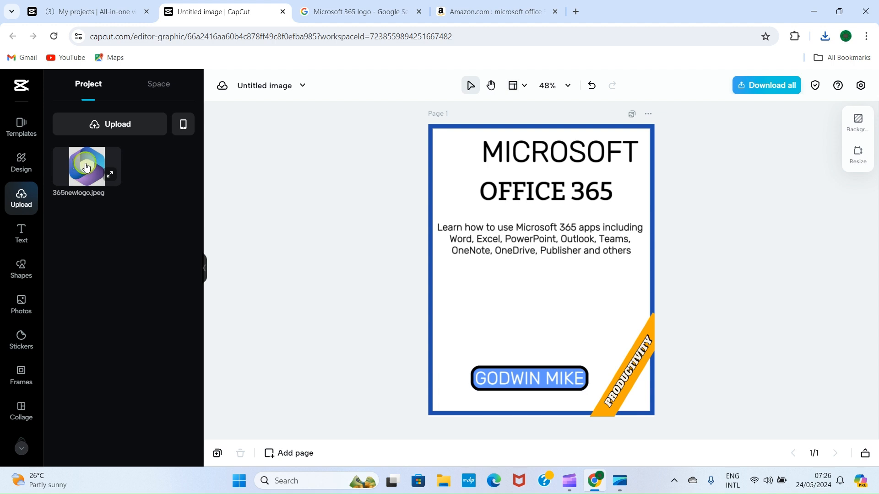
Add the 365 logo to the flyer, shrink it to heading height, and place it left of MICROSOFT
left_click_drag(86, 168, 497, 228)
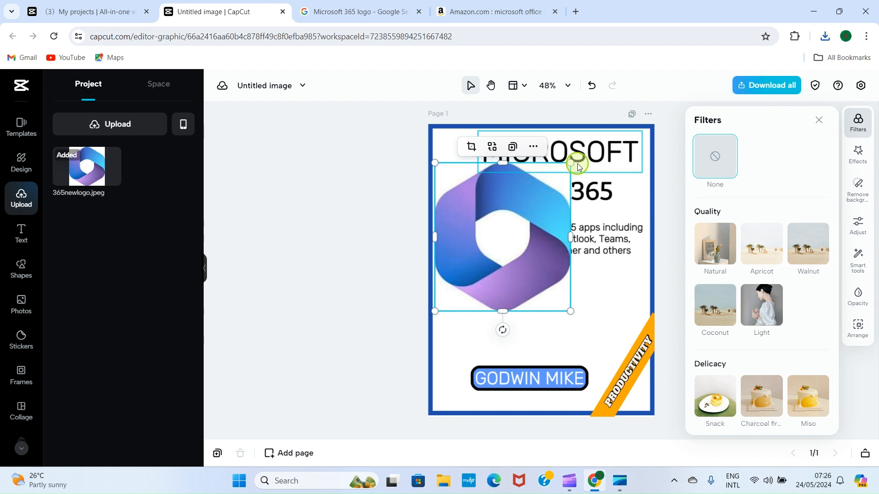
left_click_drag(570, 163, 484, 262)
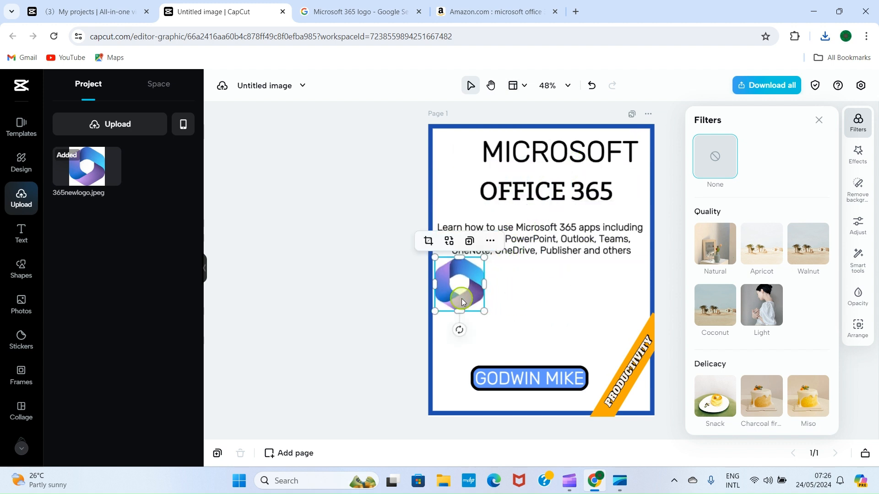
left_click_drag(461, 299, 478, 167)
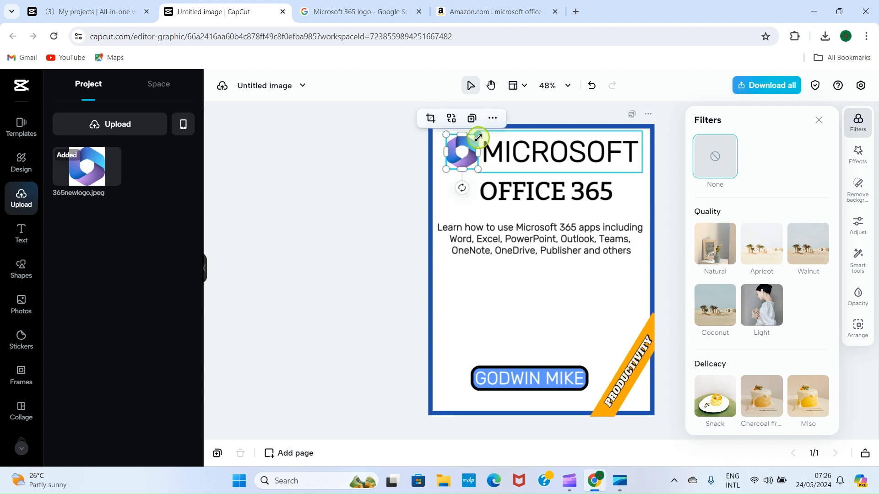
left_click_drag(477, 135, 463, 156)
left_click(416, 177)
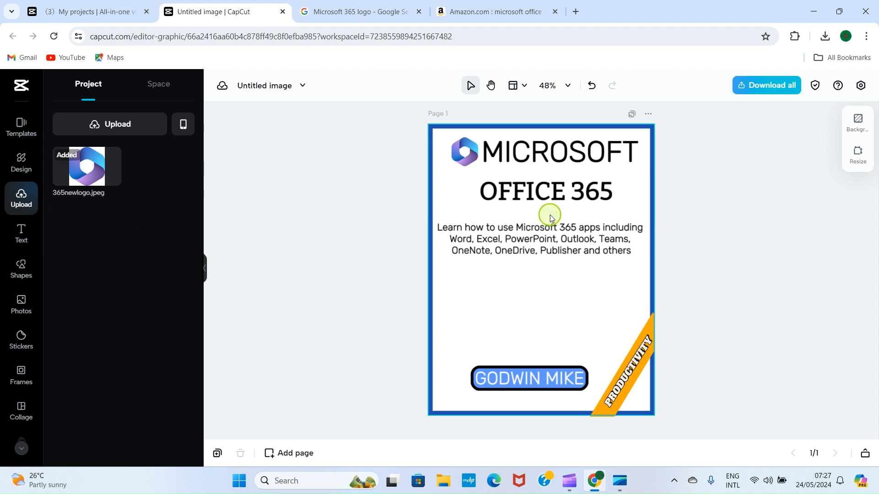
Upload 365newlogo to remove.bg and download the background-free logo
left_click(577, 11)
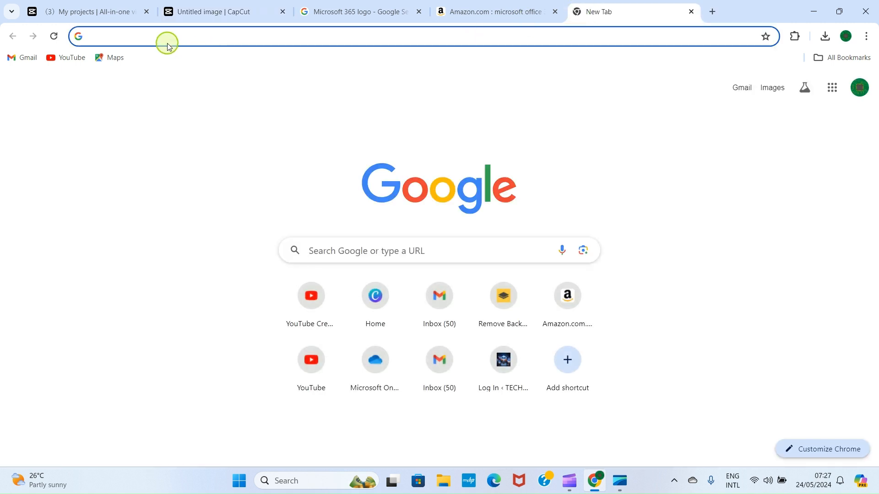
type("b")
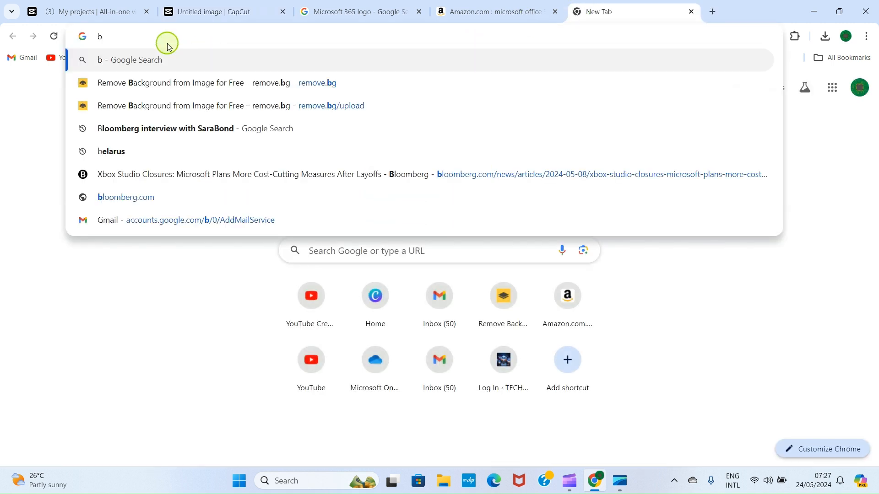
left_click(281, 86)
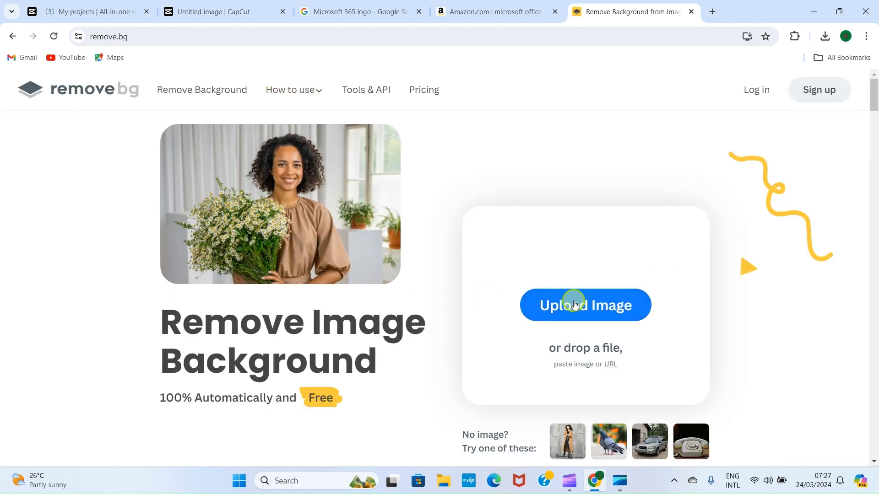
left_click(576, 305)
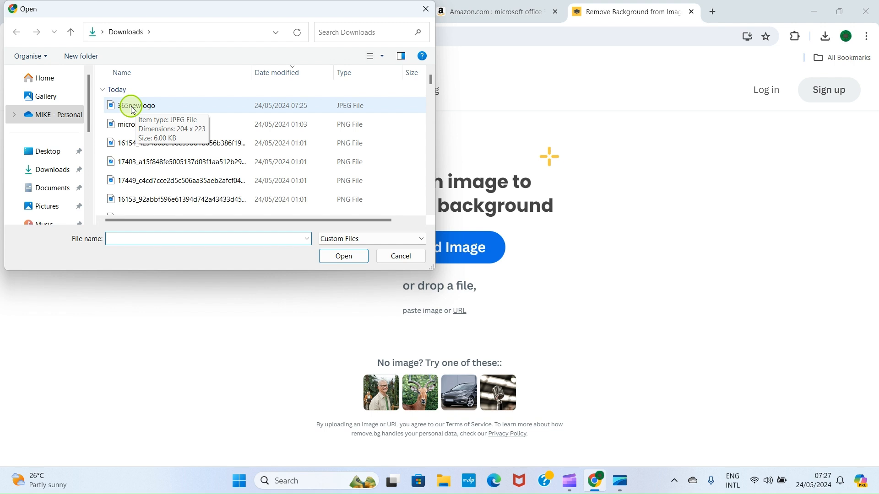
left_click(132, 110)
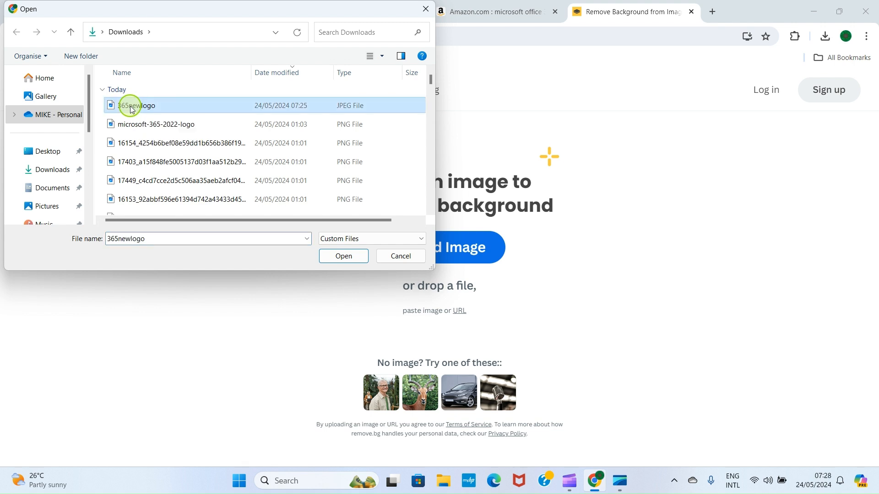
left_click(344, 256)
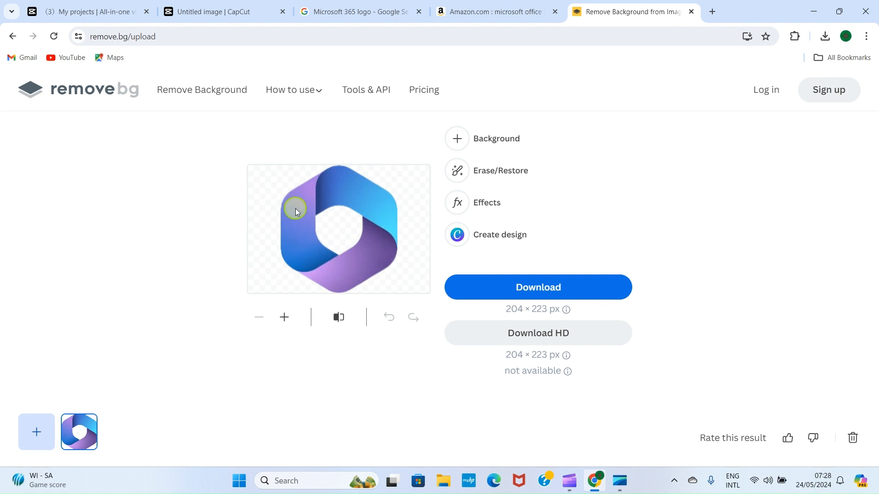
left_click(575, 287)
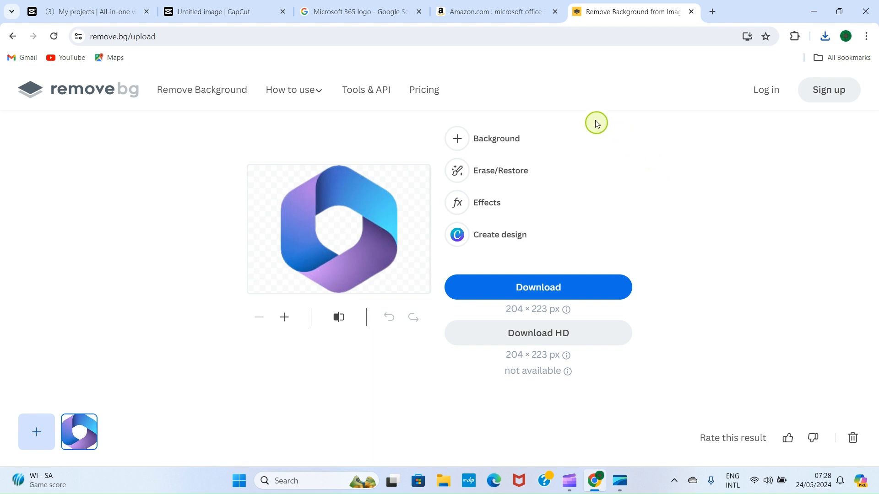
left_click(207, 6)
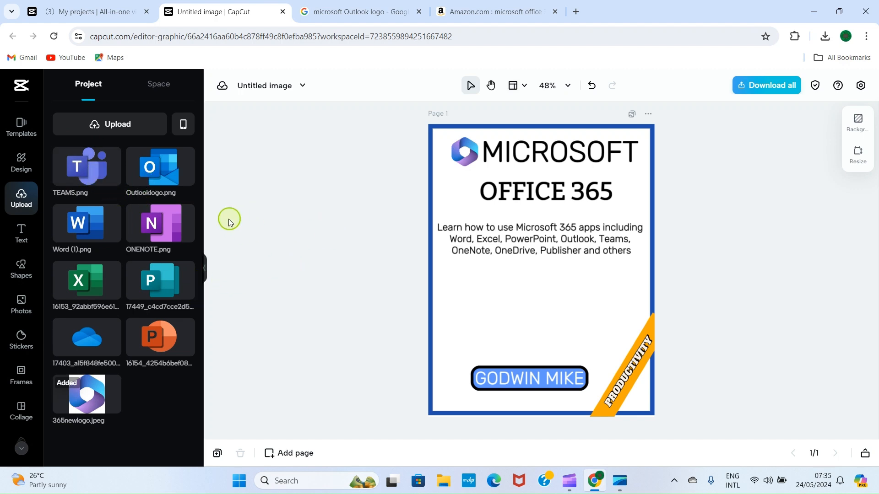
Add small Word, Excel and Publisher logos in a row under the description text
left_click(94, 223)
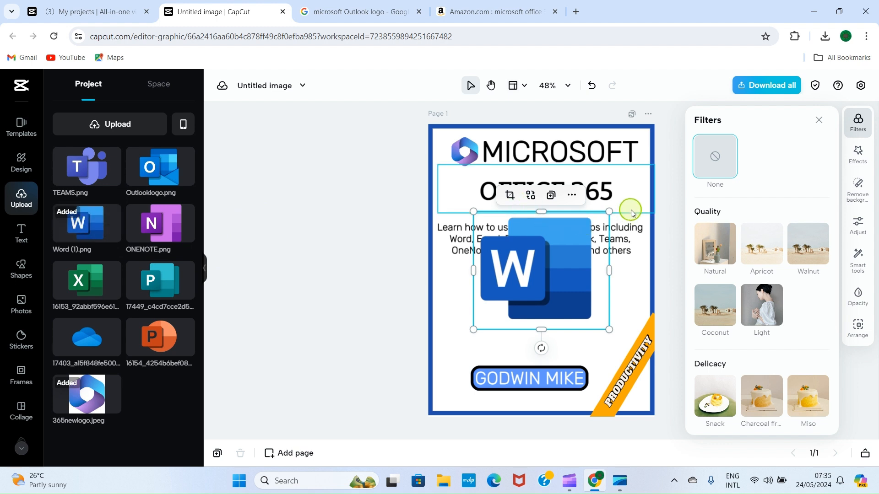
left_click_drag(610, 212, 469, 278)
left_click(89, 287)
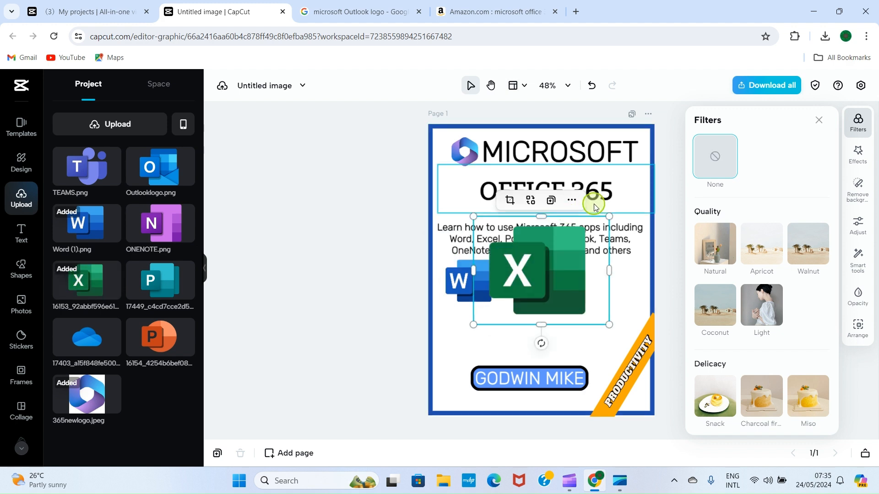
left_click_drag(608, 218, 529, 275)
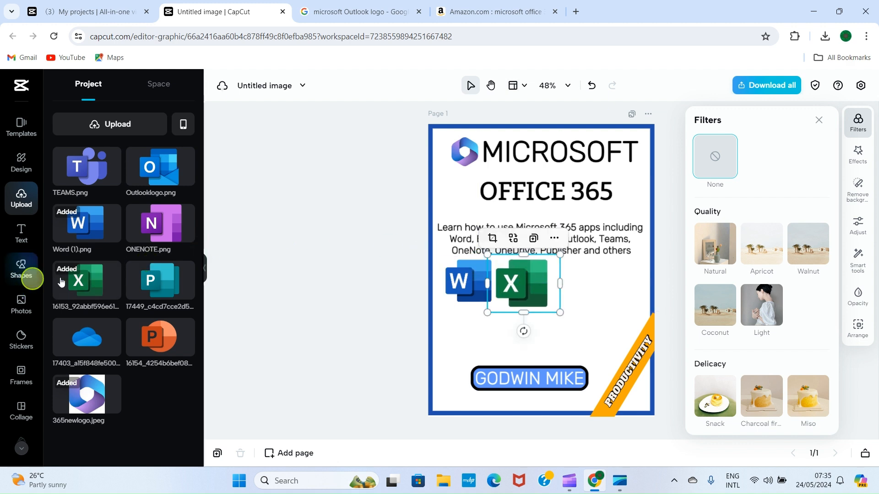
left_click(147, 283)
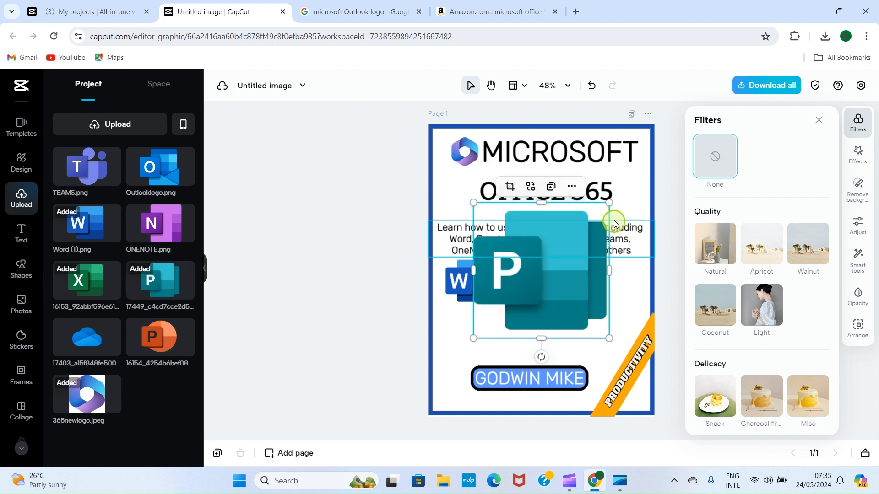
left_click_drag(608, 204, 537, 273)
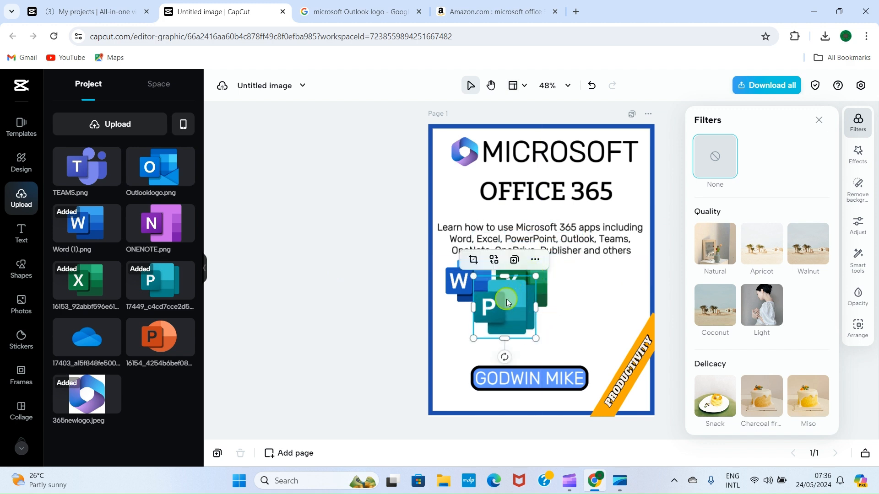
left_click_drag(502, 302, 579, 282)
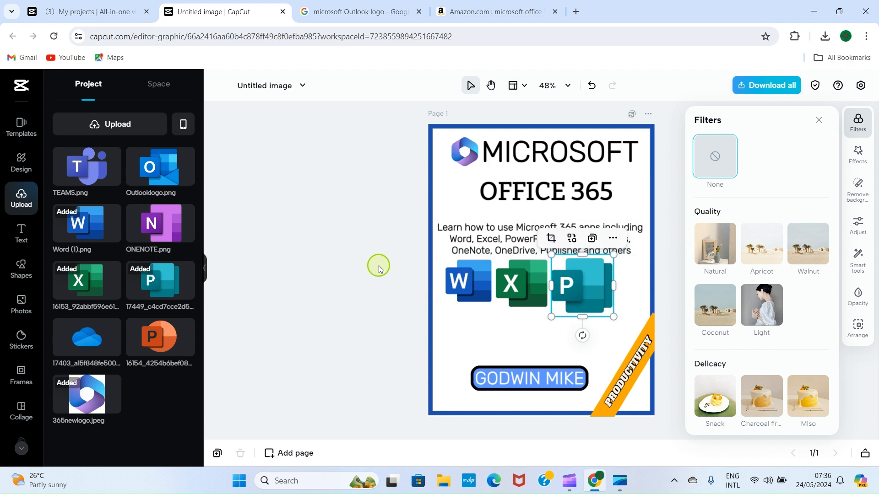
Add the PowerPoint logo, shrink it, and position it among the app icons
left_click(378, 268)
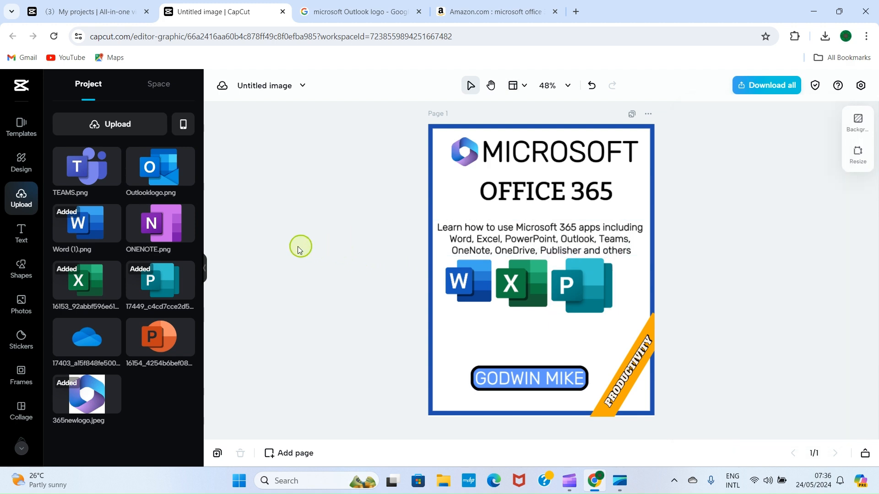
left_click(152, 343)
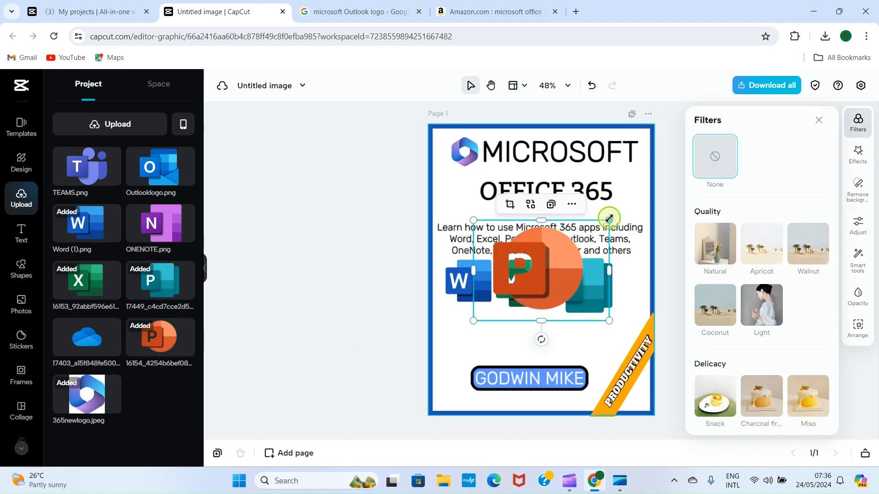
left_click_drag(609, 220, 542, 270)
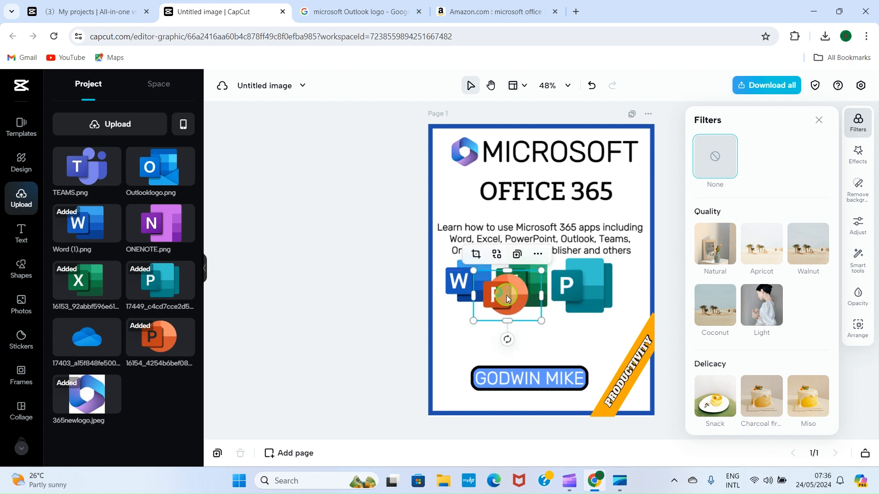
left_click_drag(503, 296, 472, 327)
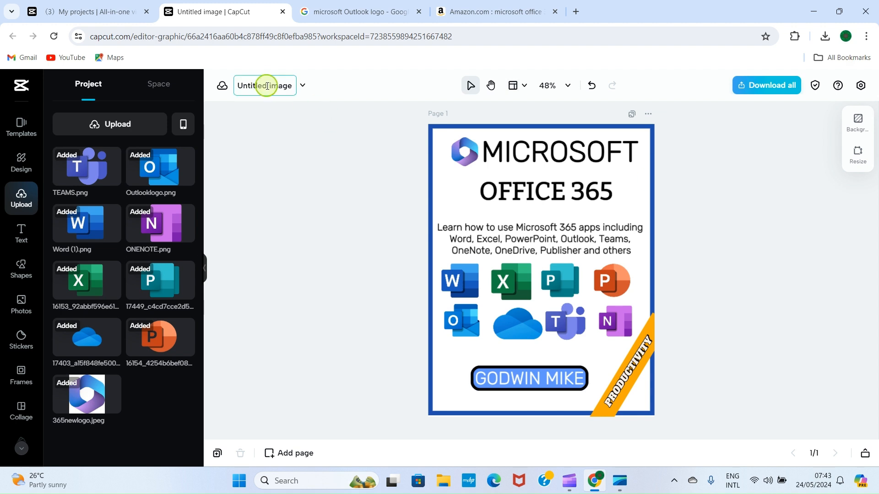
Name the design '365COVER' and download the flyer as an 816 × 1056 JPEG
left_click(288, 87)
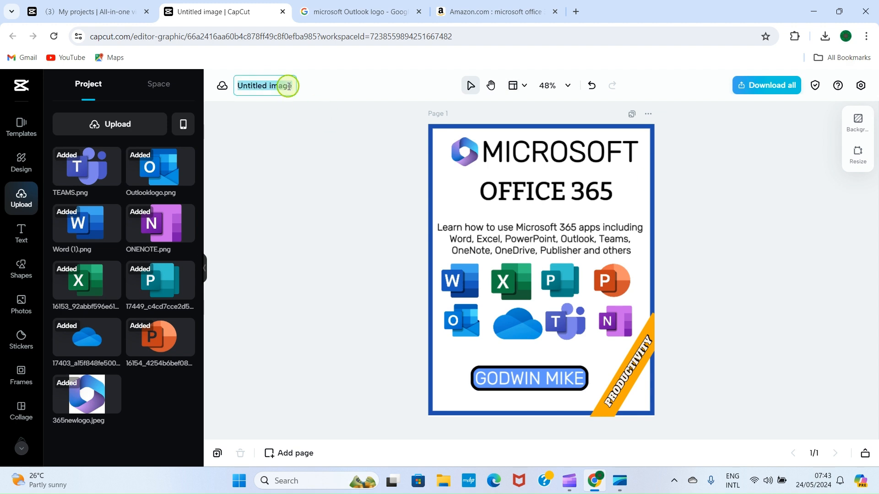
type("365COVER")
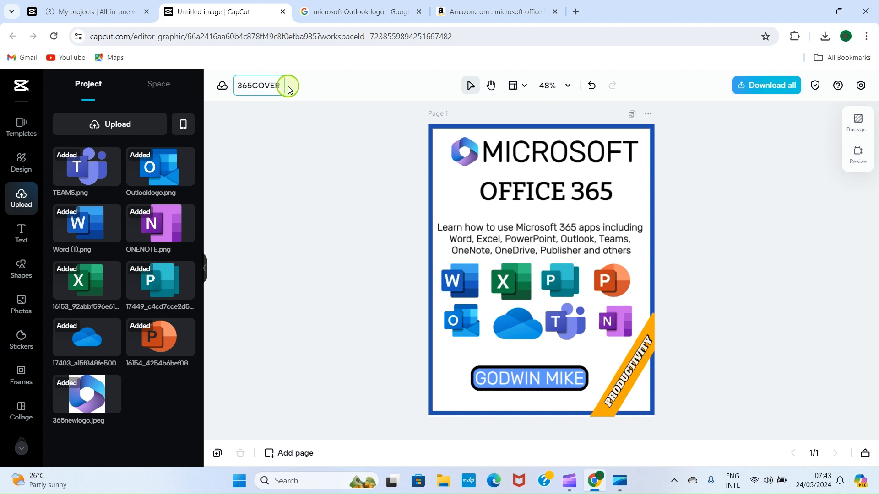
key("Return")
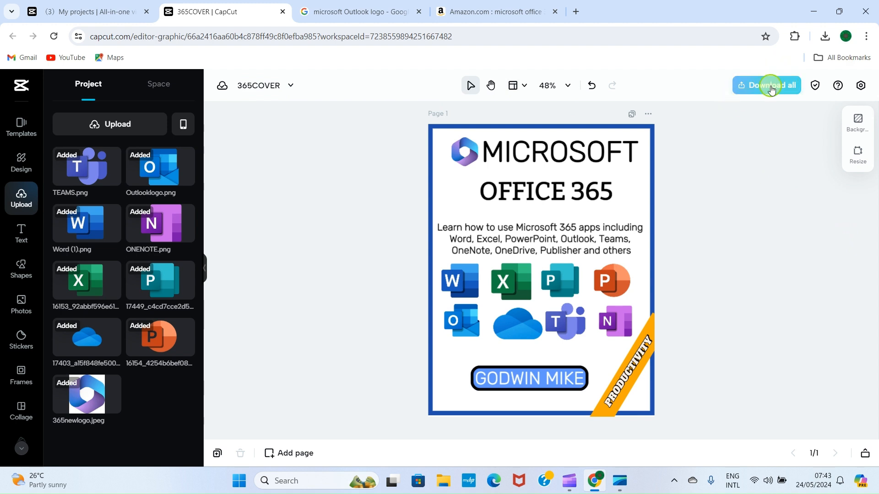
left_click(771, 86)
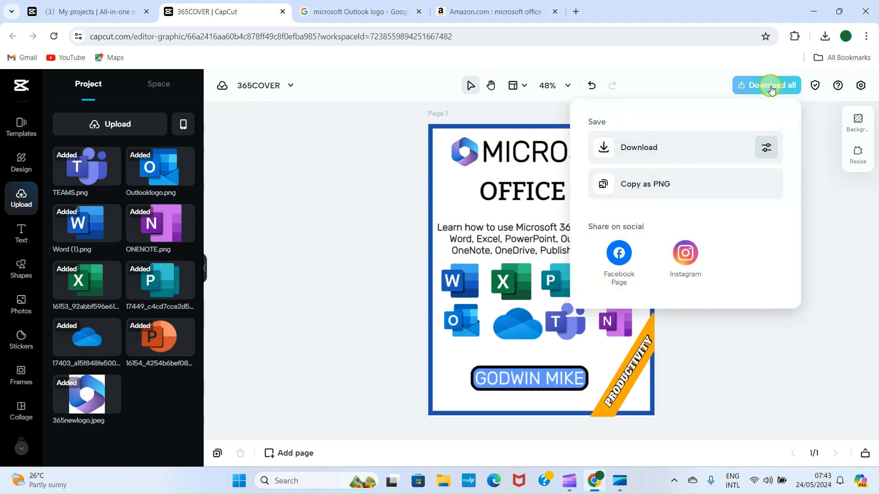
left_click(653, 148)
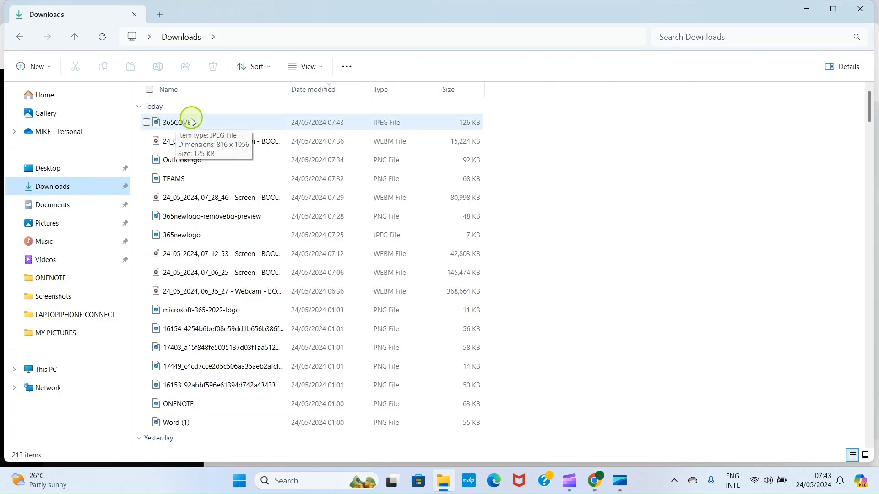
Open 365COVER.jpeg from the Downloads folder in Photos
double_click(191, 123)
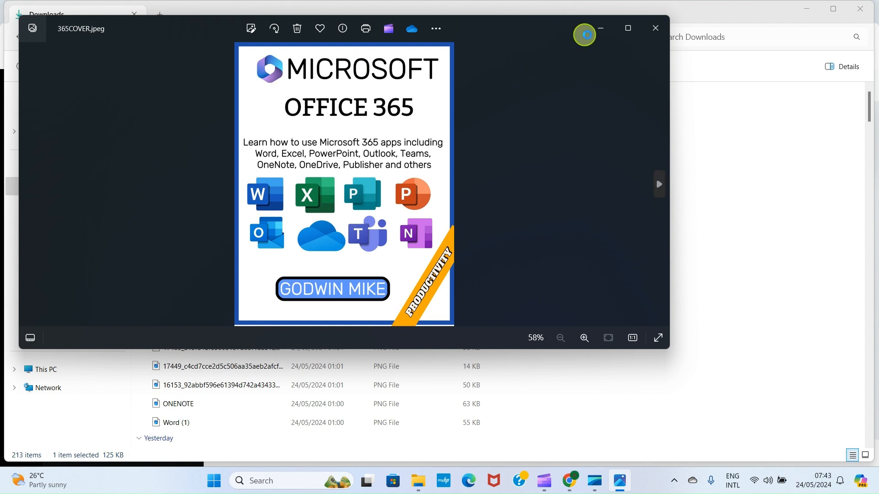
Maximize the Photos window to review the full 365COVER flyer
left_click(627, 28)
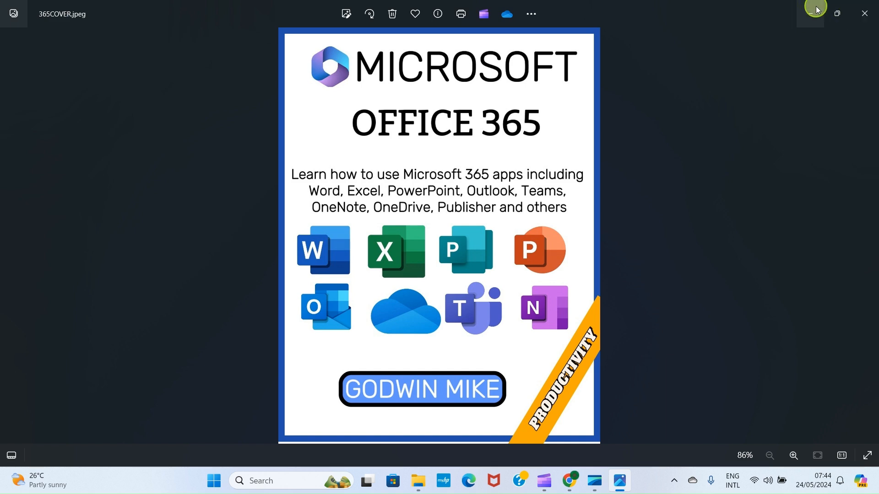
Close the 365COVER preview in Photos and minimize the Downloads folder and Chrome windows
left_click(864, 14)
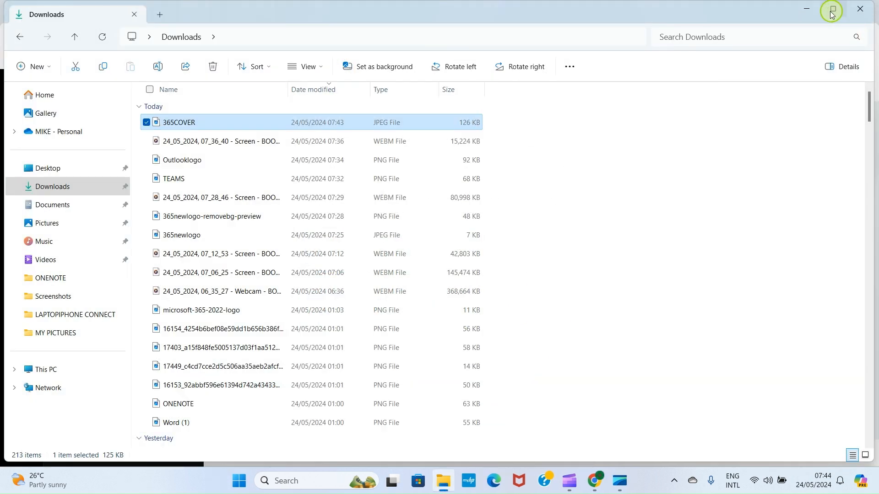
left_click(807, 10)
left_click(808, 11)
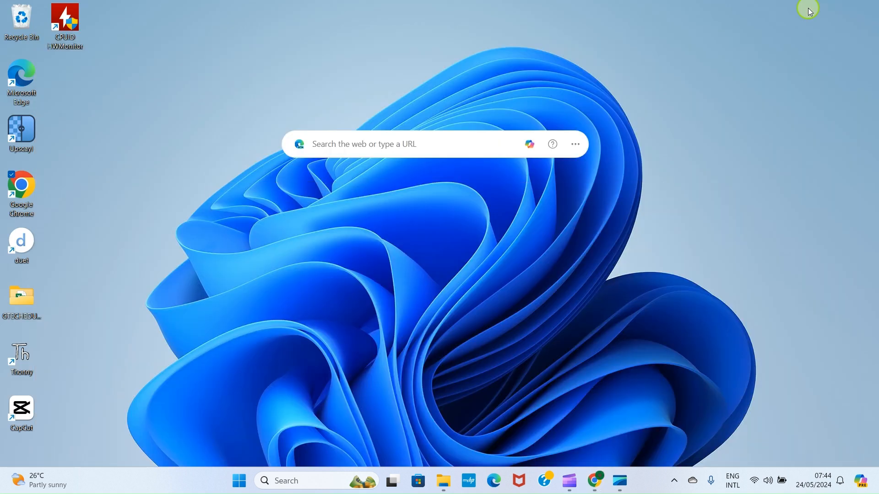